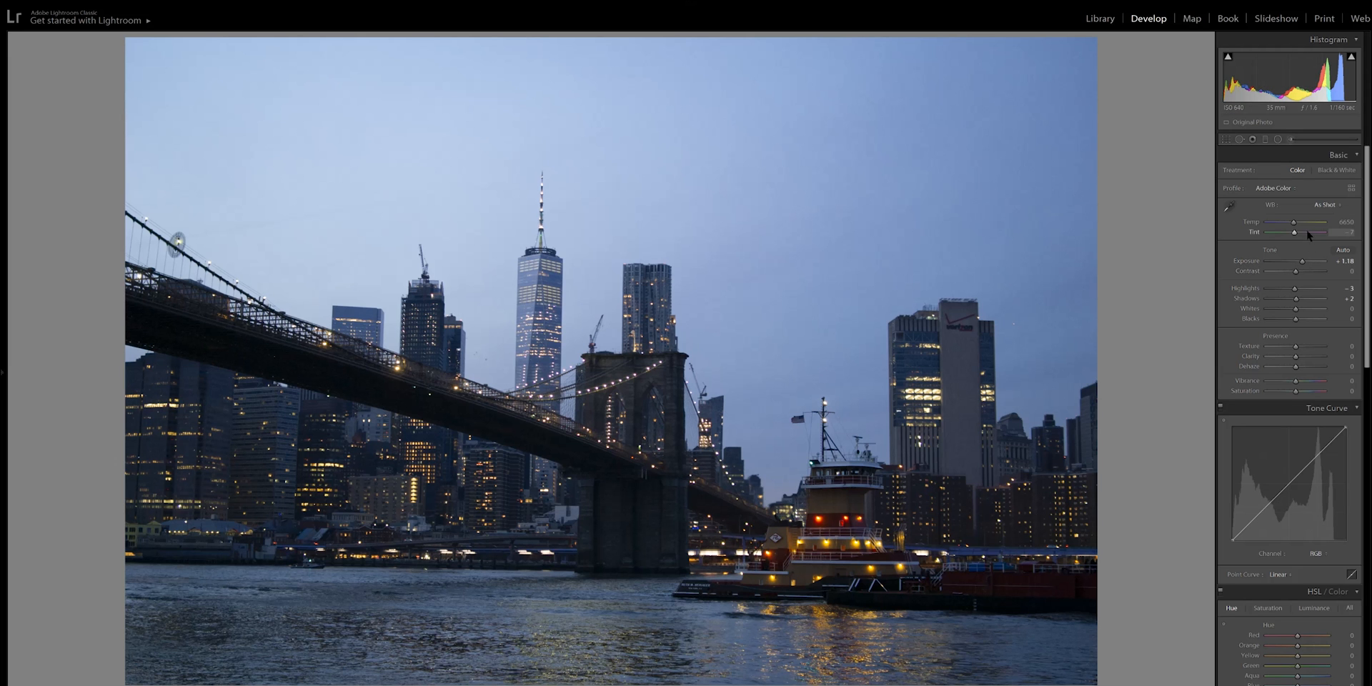
Step: Warm the bridge photo to a temperature of 10600, and set Highlights to -44 and Shadows to +22
{"action": "left_click_drag", "start_coordinate": [1294, 224], "coordinate": [1312, 225]}
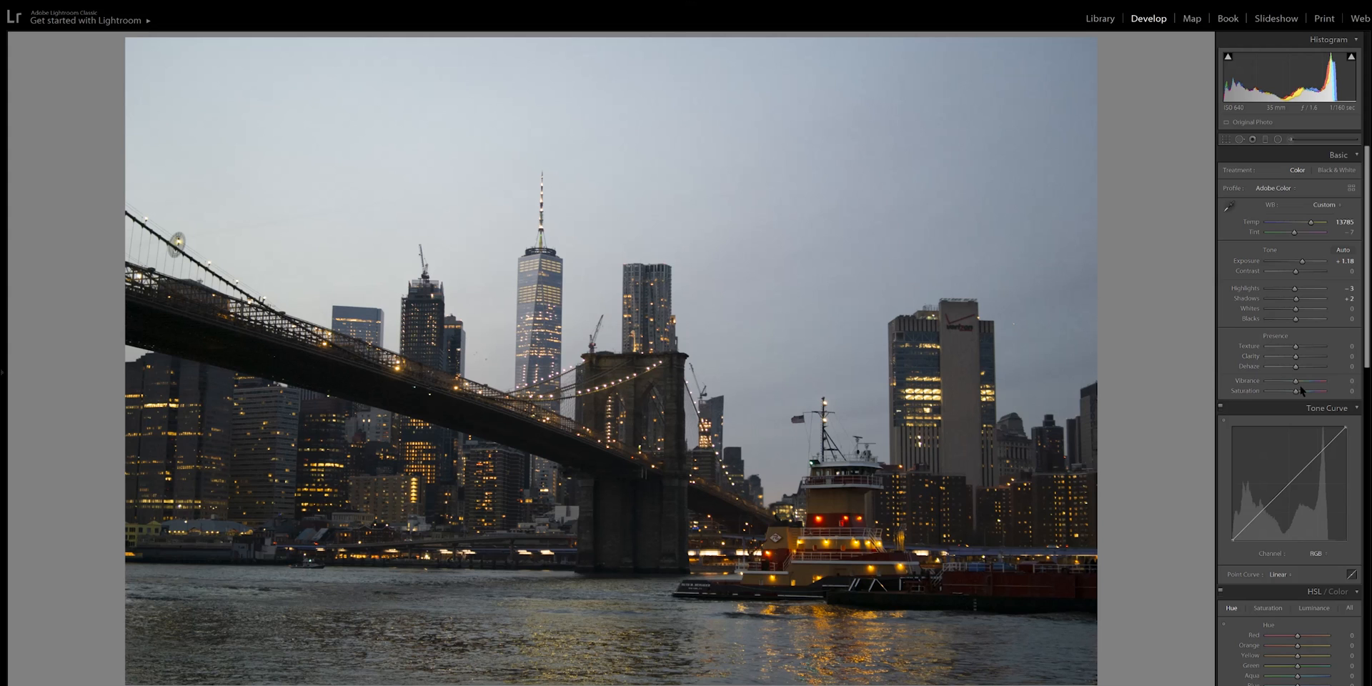
{"action": "left_click_drag", "start_coordinate": [1298, 291], "coordinate": [1283, 295]}
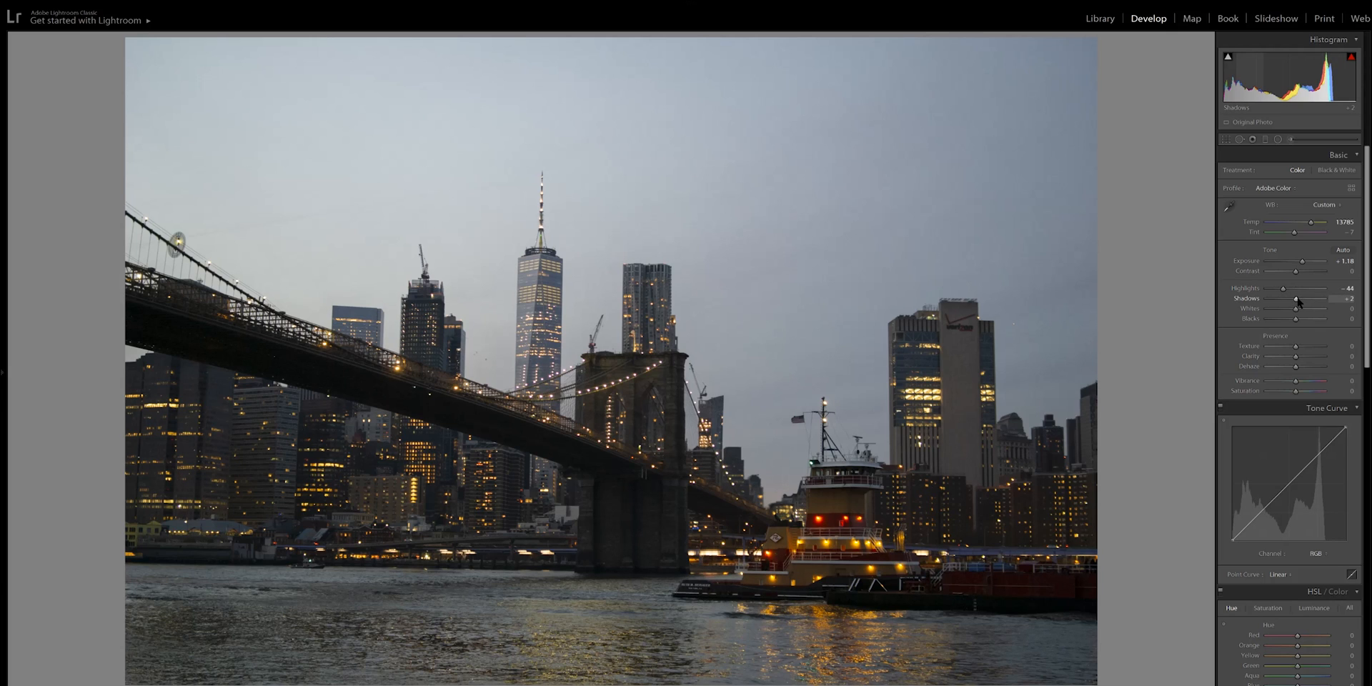
{"action": "left_click_drag", "start_coordinate": [1299, 302], "coordinate": [1304, 302]}
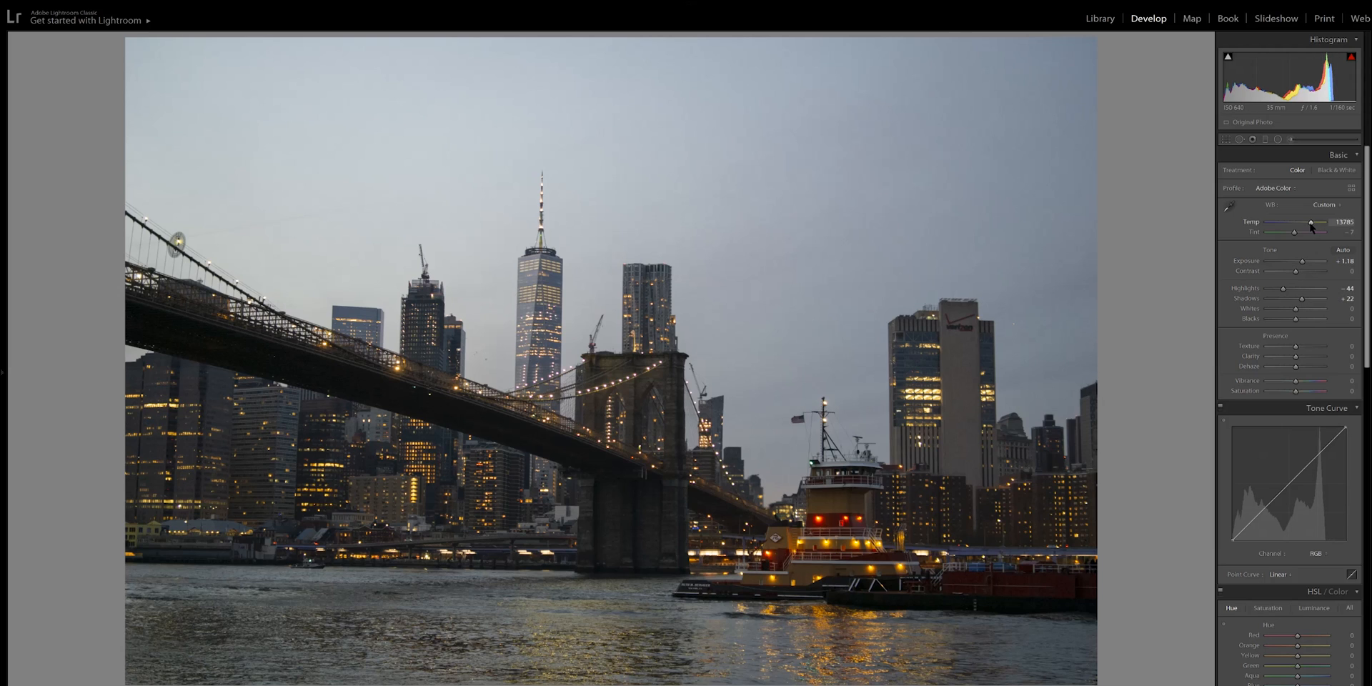
{"action": "left_click_drag", "start_coordinate": [1312, 223], "coordinate": [1309, 227]}
Step: Inspect the bridge, towers and surrounding skyline up close for image quality, and return to the full photo
{"action": "left_click", "coordinate": [641, 386]}
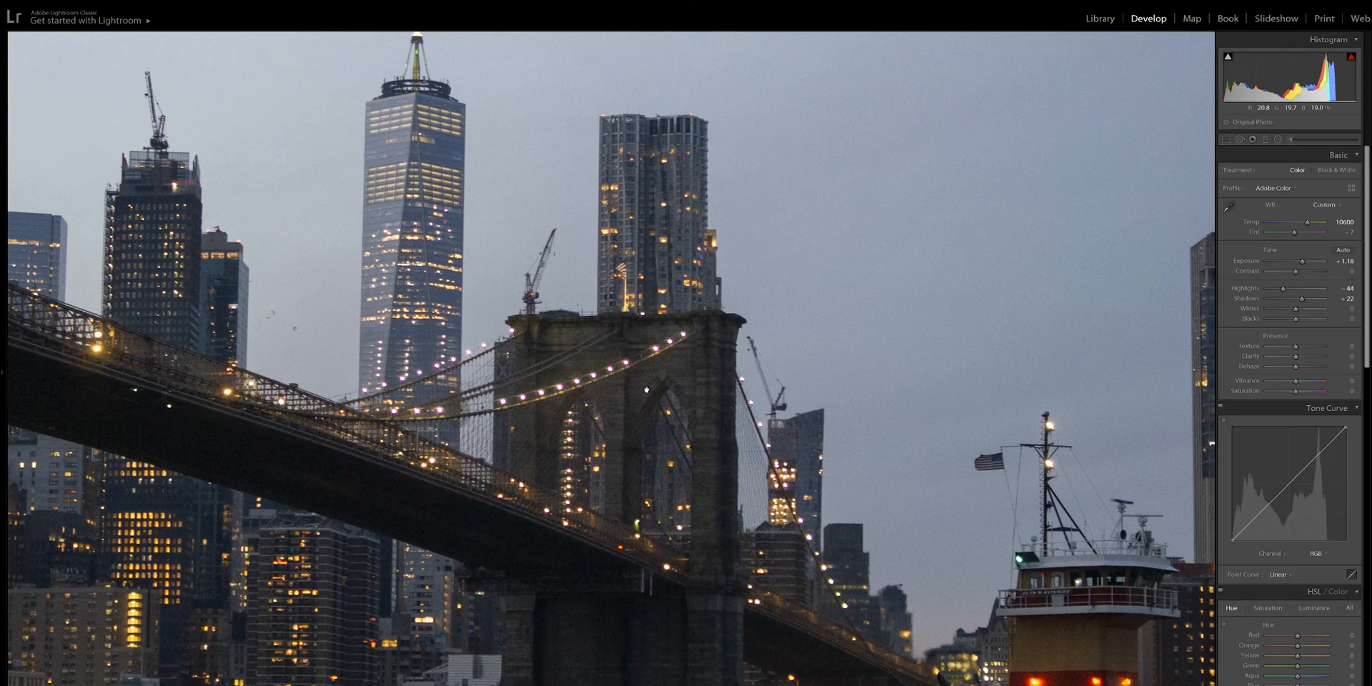
{"action": "left_click_drag", "start_coordinate": [874, 603], "coordinate": [800, 439]}
{"action": "left_click_drag", "start_coordinate": [398, 389], "coordinate": [719, 403]}
{"action": "left_click_drag", "start_coordinate": [378, 257], "coordinate": [258, 462]}
{"action": "left_click_drag", "start_coordinate": [1107, 535], "coordinate": [738, 316]}
{"action": "left_click", "coordinate": [742, 439]}
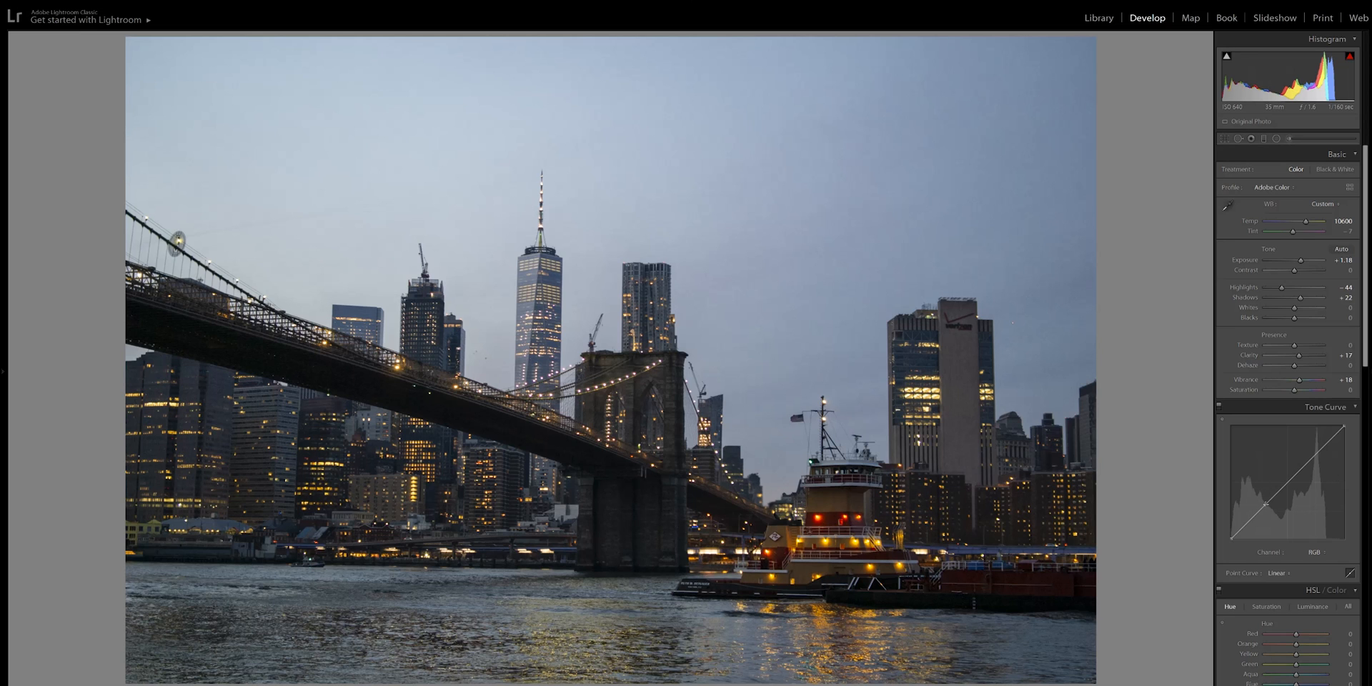
Step: Lower the midtones and lift the black point of the RGB tone curve, checking the faded look around the bridge tower
{"action": "left_click_drag", "start_coordinate": [1287, 483], "coordinate": [1293, 494]}
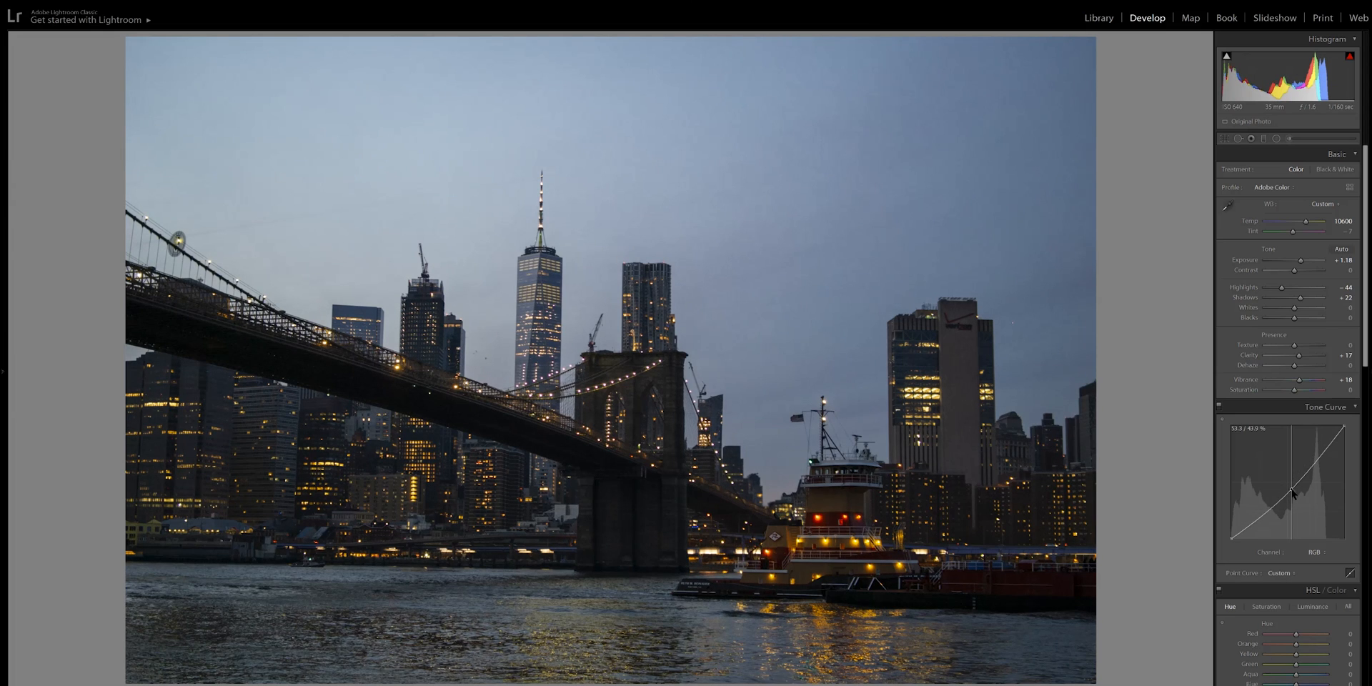
{"action": "left_click_drag", "start_coordinate": [1231, 539], "coordinate": [1224, 526]}
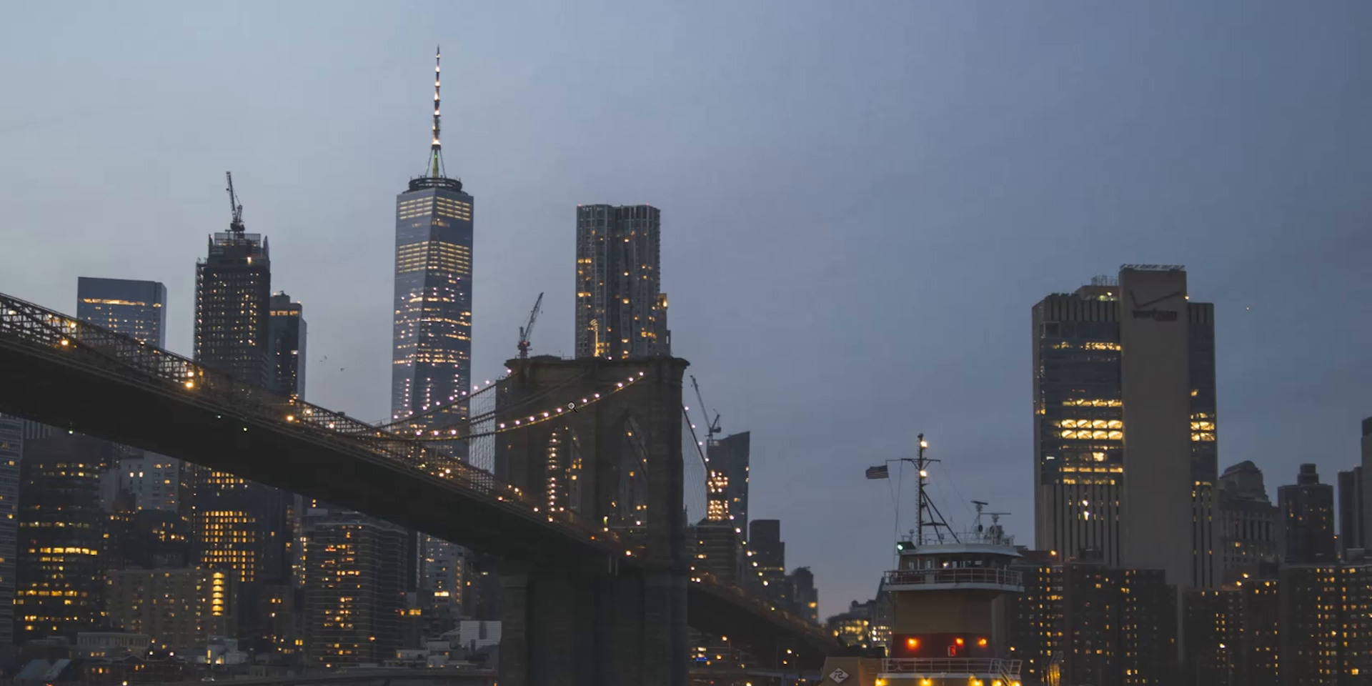
{"action": "left_click", "coordinate": [608, 419]}
{"action": "left_click_drag", "start_coordinate": [607, 420], "coordinate": [689, 427]}
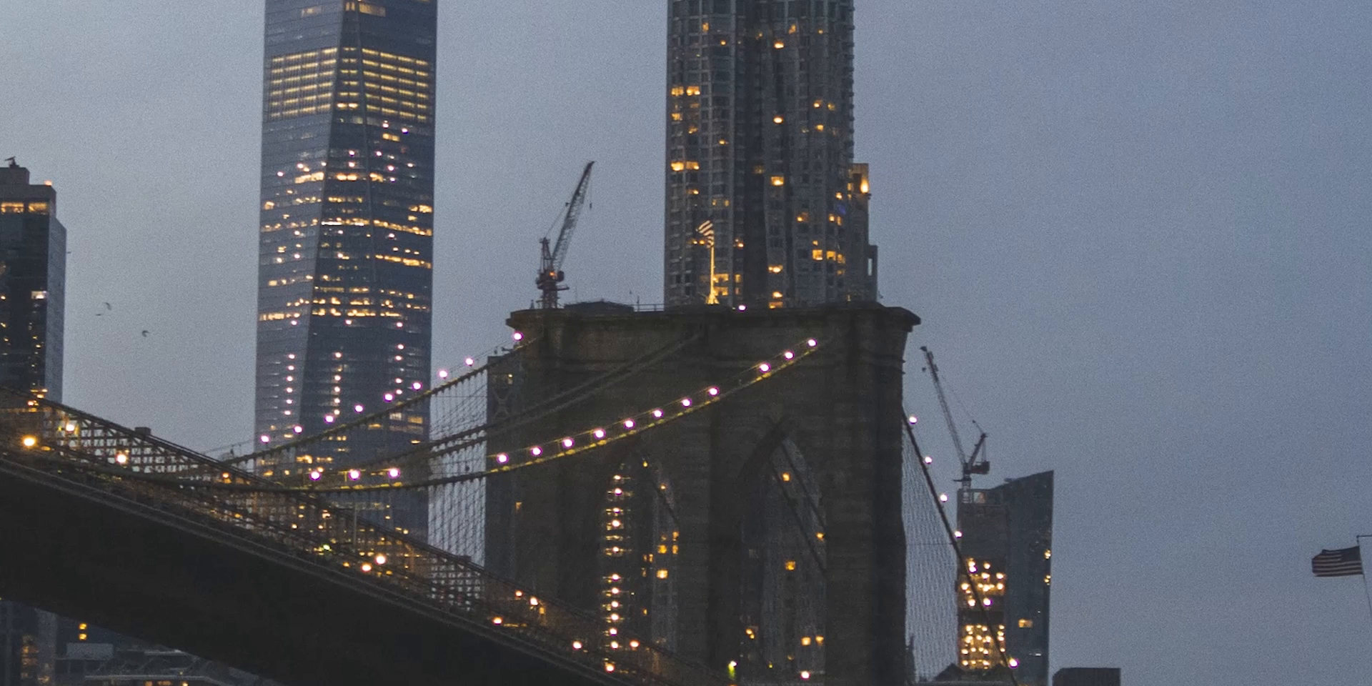
{"action": "left_click_drag", "start_coordinate": [1295, 491], "coordinate": [1268, 493]}
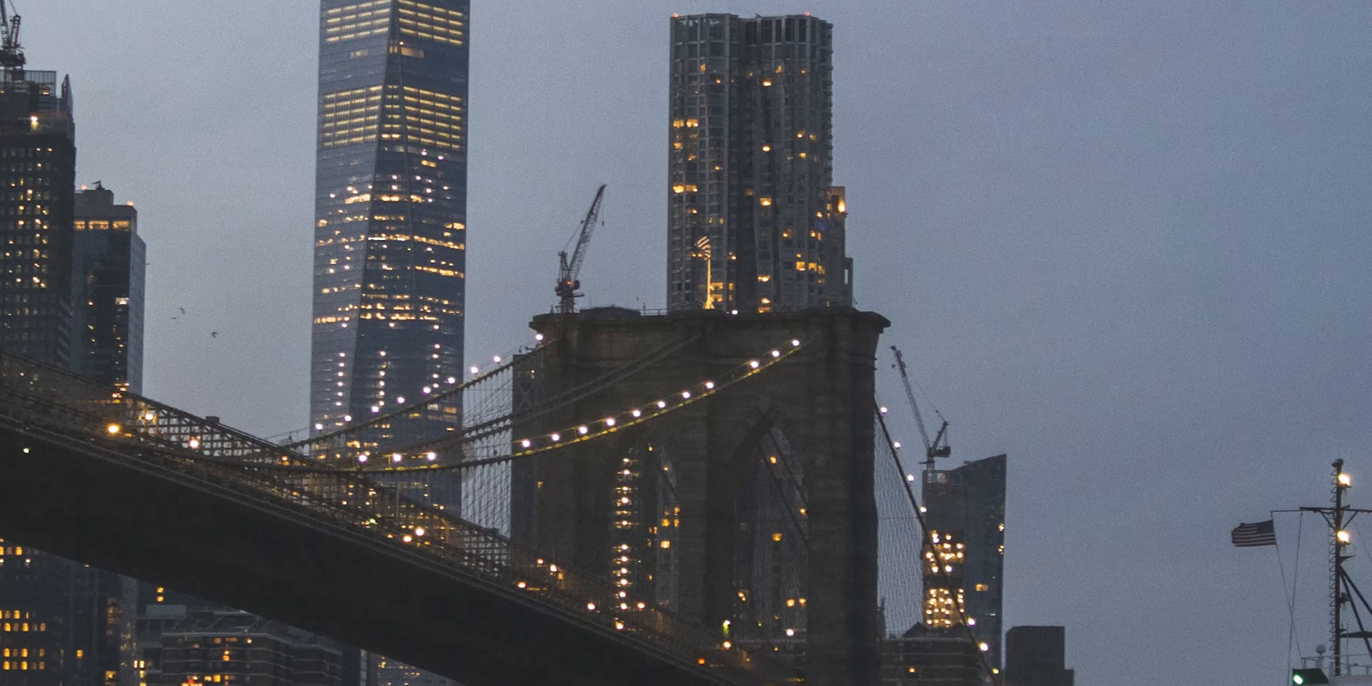
{"action": "left_click", "coordinate": [1096, 492]}
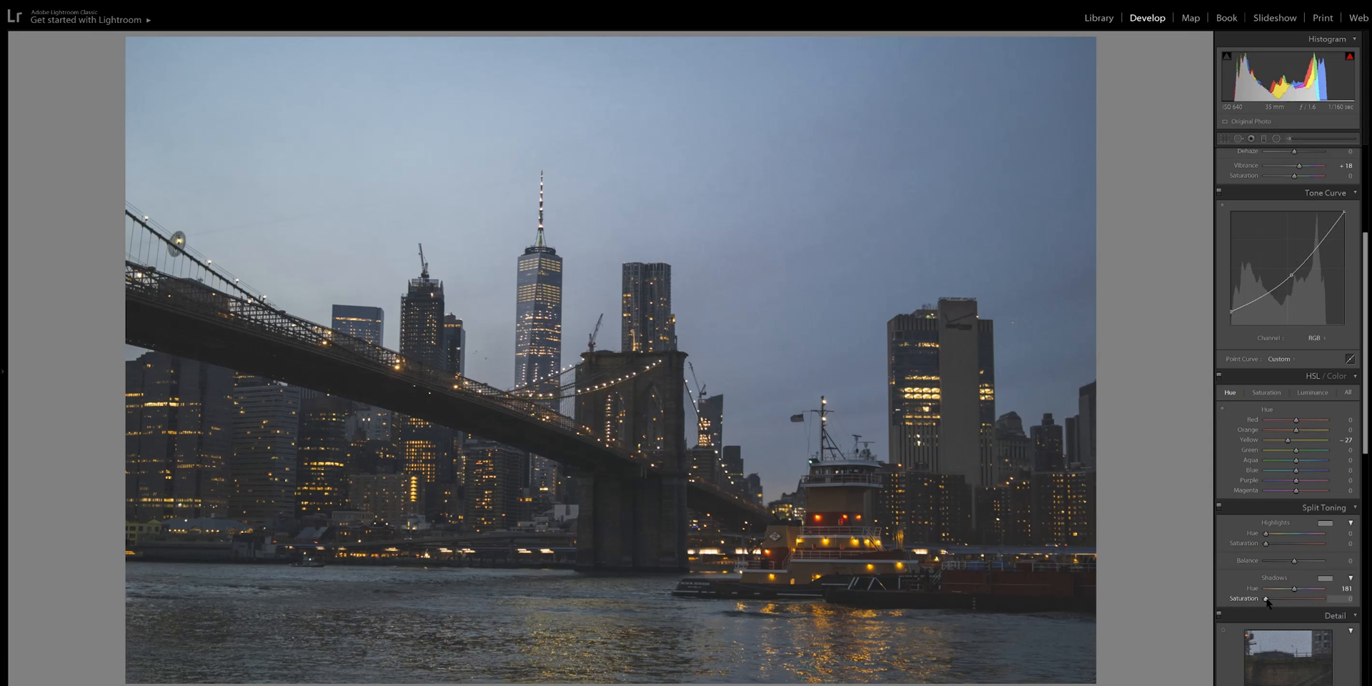
Step: Split-tone the bridge photo with highlights at hue 50, saturation 23 and shadows at hue 213, saturation 15
{"action": "mouse_move", "coordinate": [1269, 602]}
{"action": "left_mouse_down"}
{"action": "mouse_move", "coordinate": [1302, 592]}
{"action": "mouse_move", "coordinate": [1274, 600]}
{"action": "left_mouse_up"}
{"action": "left_click_drag", "start_coordinate": [1266, 535], "coordinate": [1273, 535]}
{"action": "left_click_drag", "start_coordinate": [1266, 545], "coordinate": [1275, 534]}
{"action": "left_click_drag", "start_coordinate": [1273, 599], "coordinate": [1274, 600]}
{"action": "left_click_drag", "start_coordinate": [1276, 545], "coordinate": [1273, 536]}
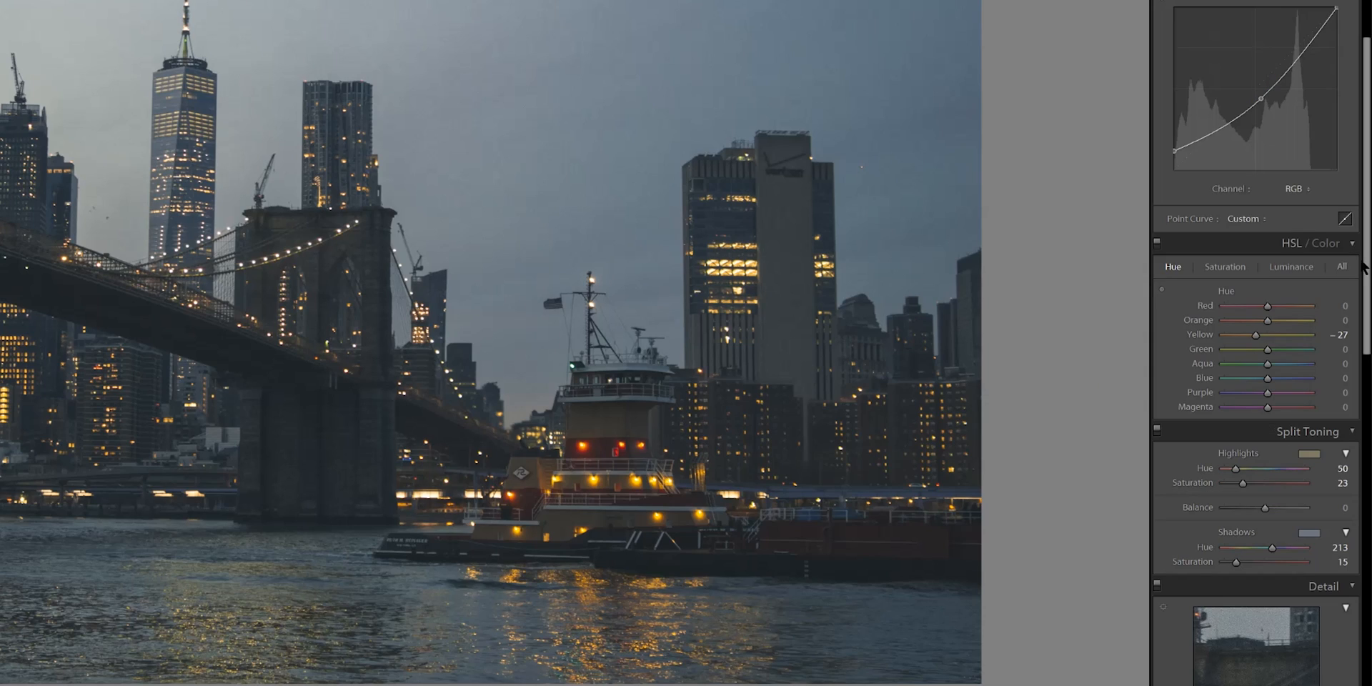
Step: Correct the bridge photo's level and perspective with the Auto Upright transform
{"action": "left_click_drag", "start_coordinate": [1367, 252], "coordinate": [1367, 521]}
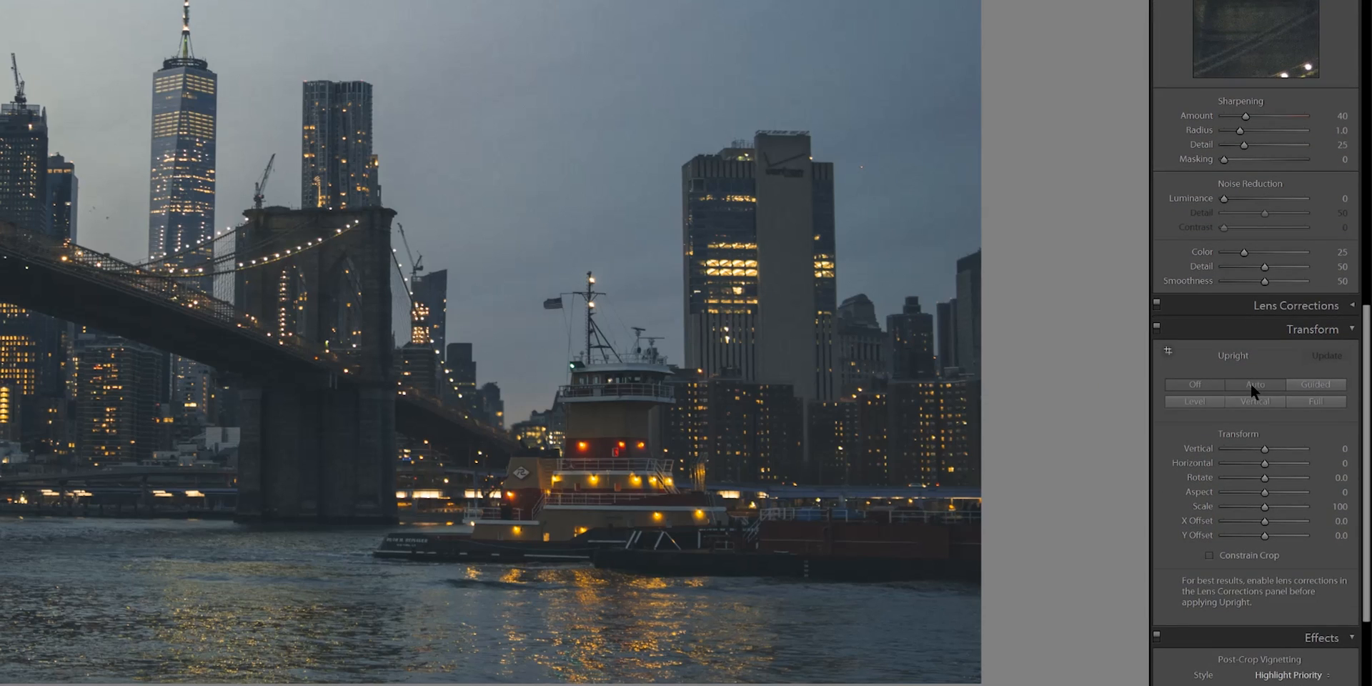
{"action": "left_click", "coordinate": [1251, 384]}
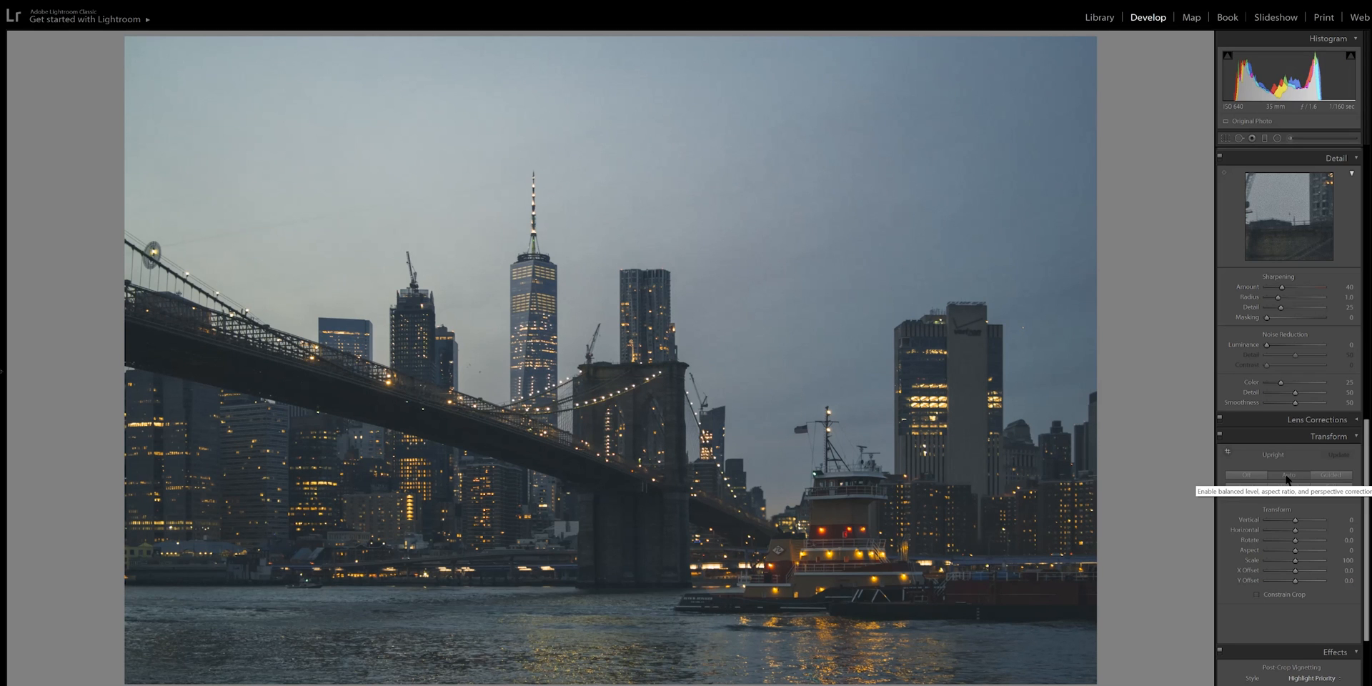
Step: Add a post-crop vignette with an amount of -12 and a small amount of grain
{"action": "left_click_drag", "start_coordinate": [1366, 468], "coordinate": [1367, 504]}
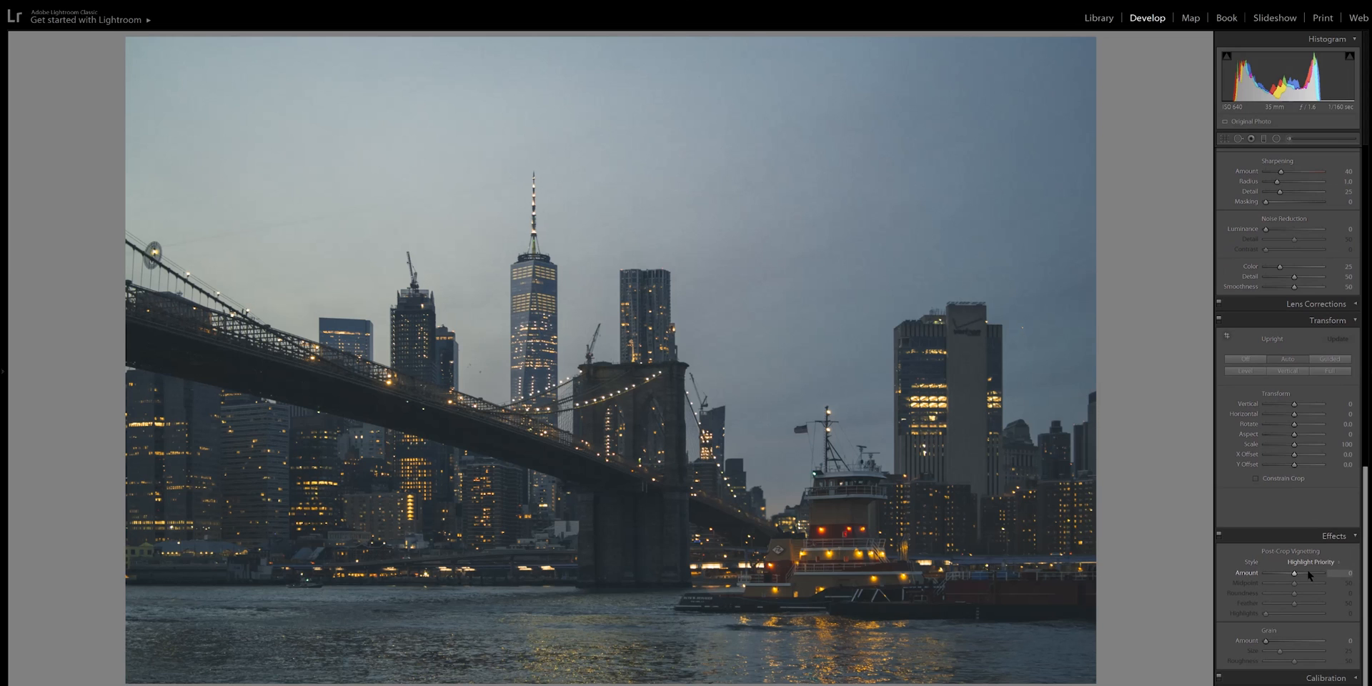
{"action": "left_click_drag", "start_coordinate": [1295, 574], "coordinate": [1291, 574]}
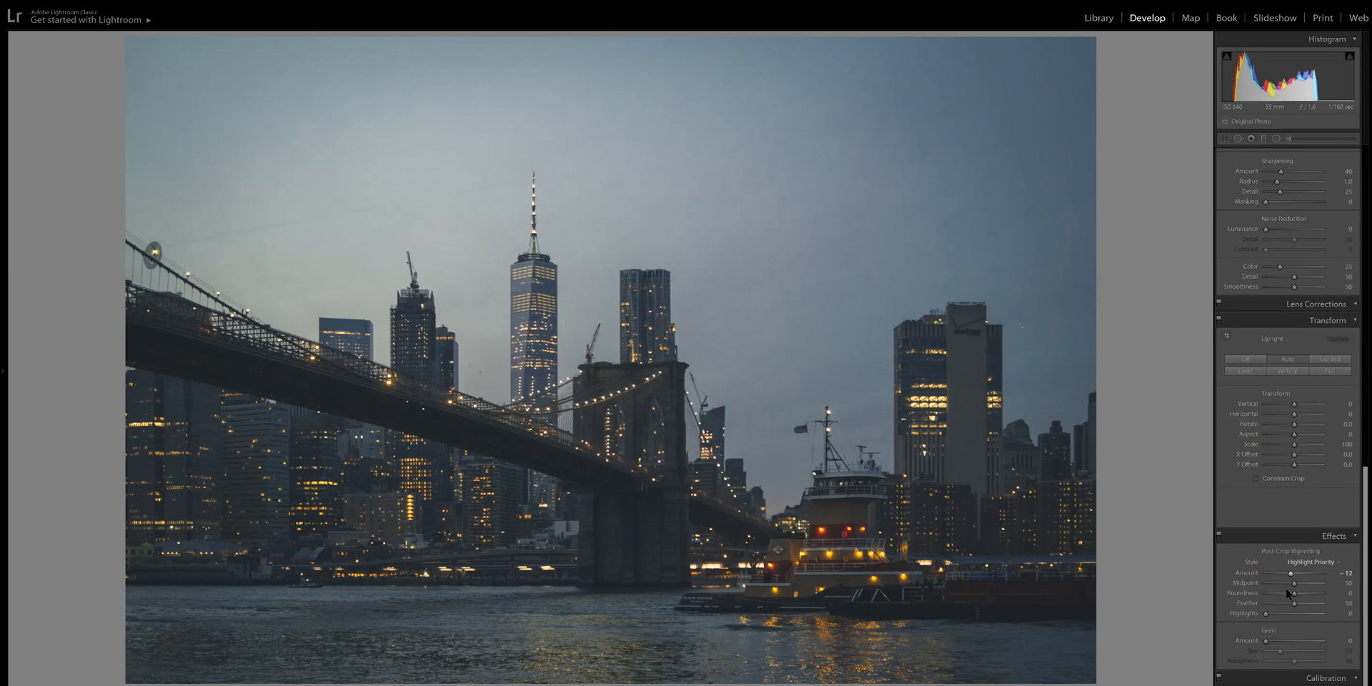
{"action": "left_click_drag", "start_coordinate": [1268, 641], "coordinate": [1270, 645]}
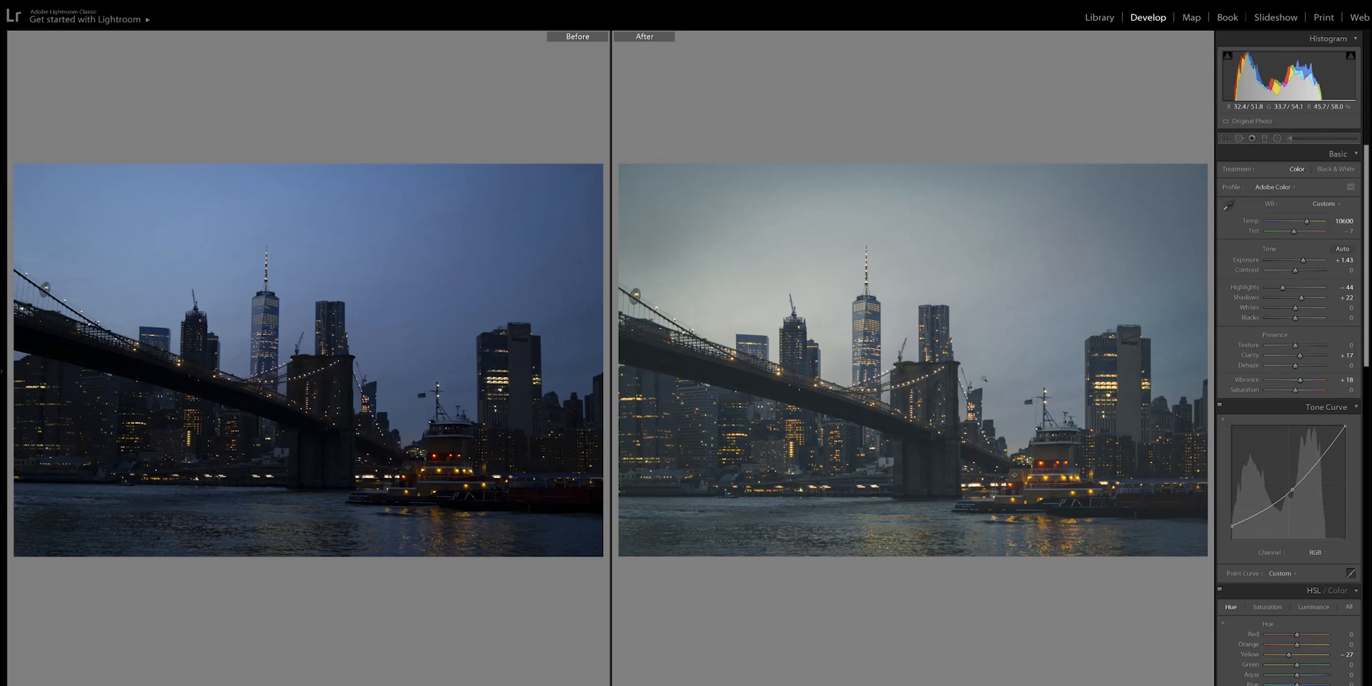
Step: Compare the before and after versions of the bridge photo up close, around the tower and the water
{"action": "left_click", "coordinate": [933, 423]}
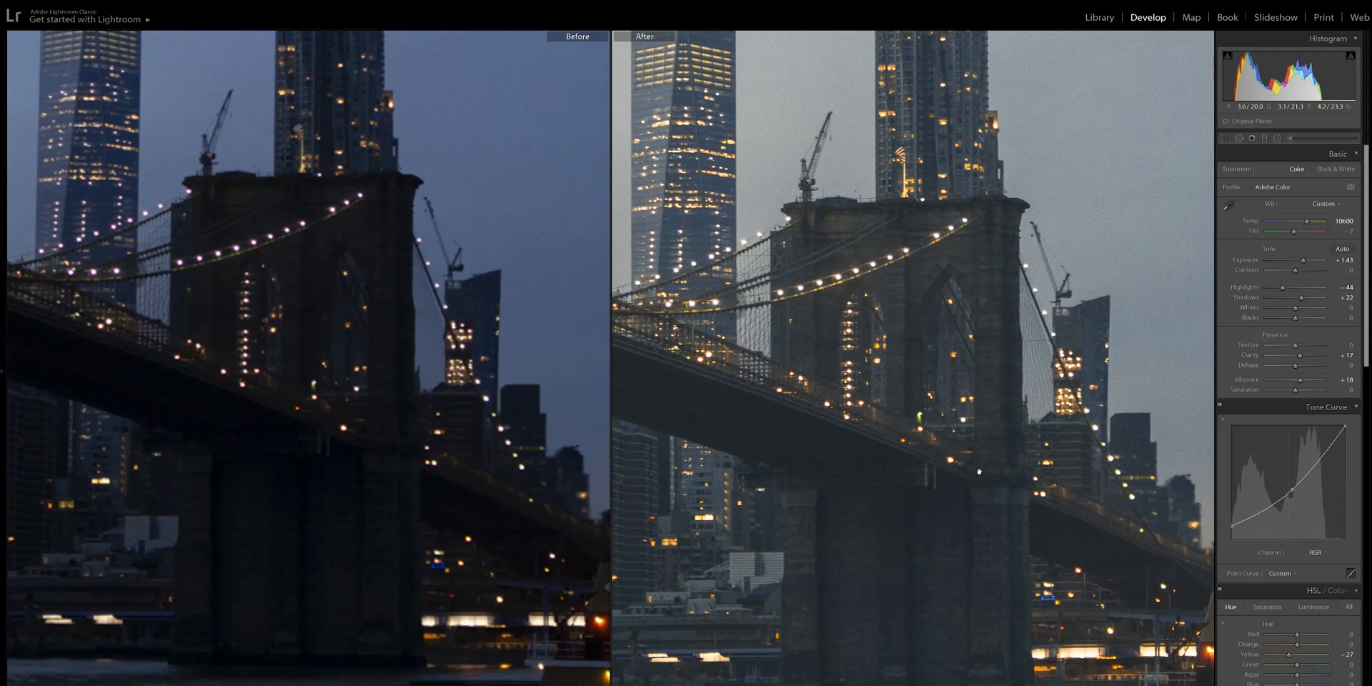
{"action": "left_click_drag", "start_coordinate": [968, 531], "coordinate": [973, 429]}
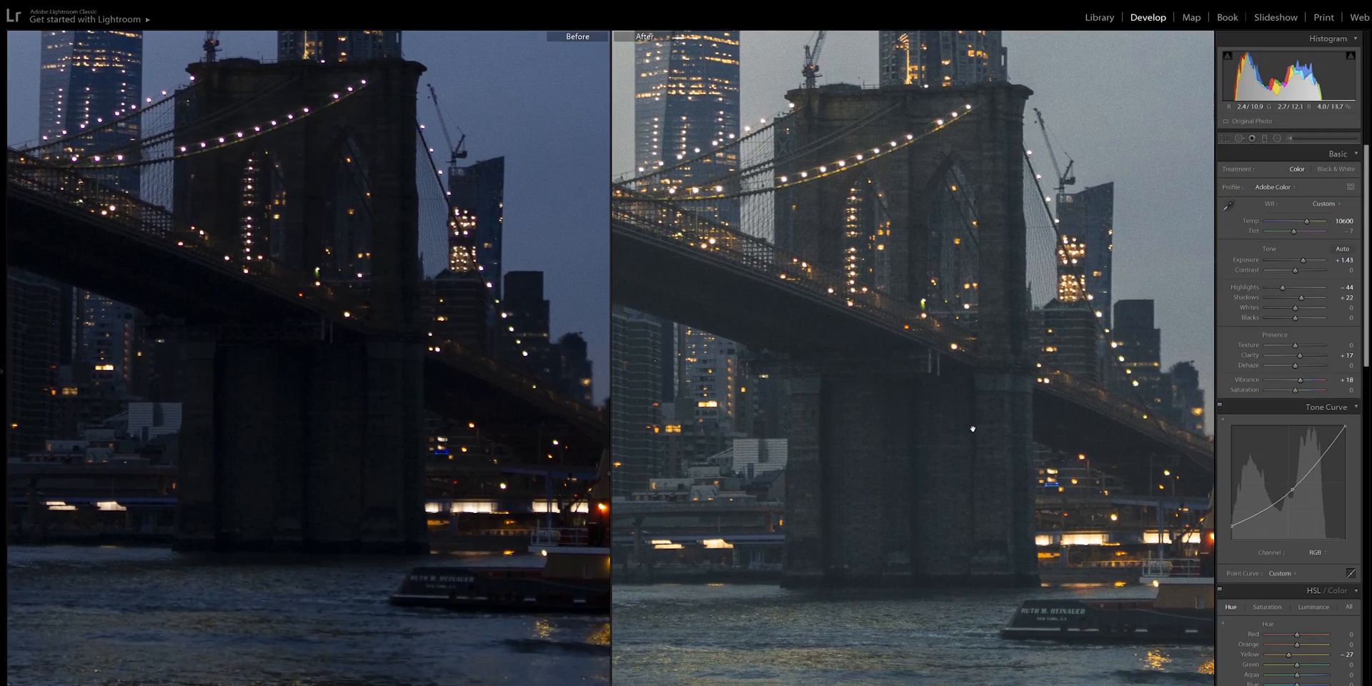
{"action": "left_click_drag", "start_coordinate": [927, 293], "coordinate": [579, 238]}
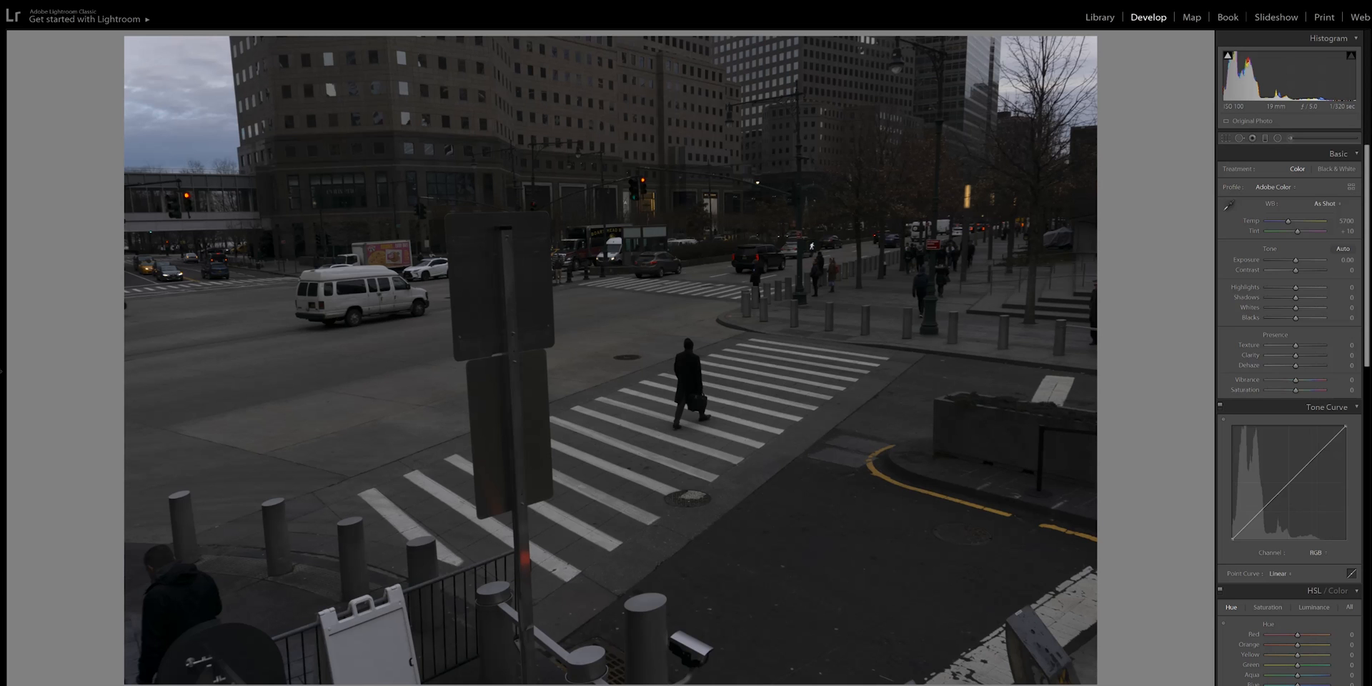
Step: Check the pedestrian in the street photo up close and raise the photo's exposure to +1.24
{"action": "left_click", "coordinate": [718, 393]}
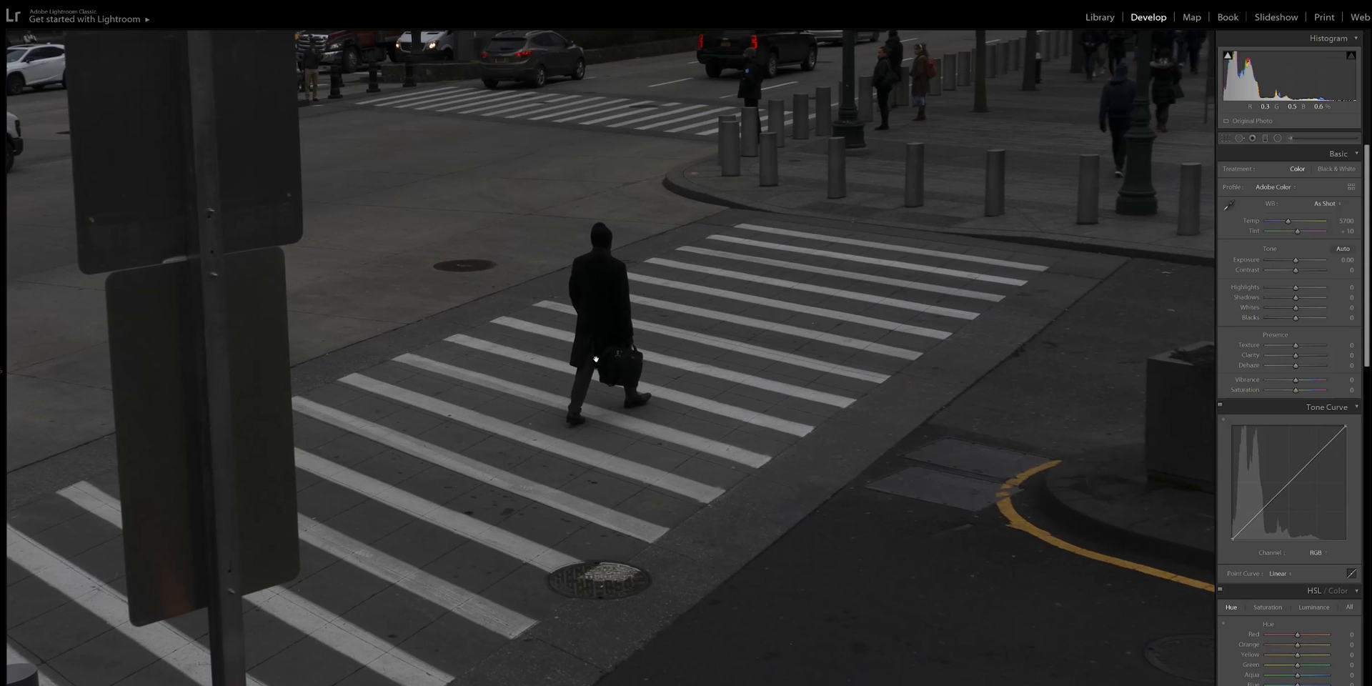
{"action": "left_click", "coordinate": [601, 368]}
{"action": "left_click_drag", "start_coordinate": [1295, 260], "coordinate": [1303, 267]}
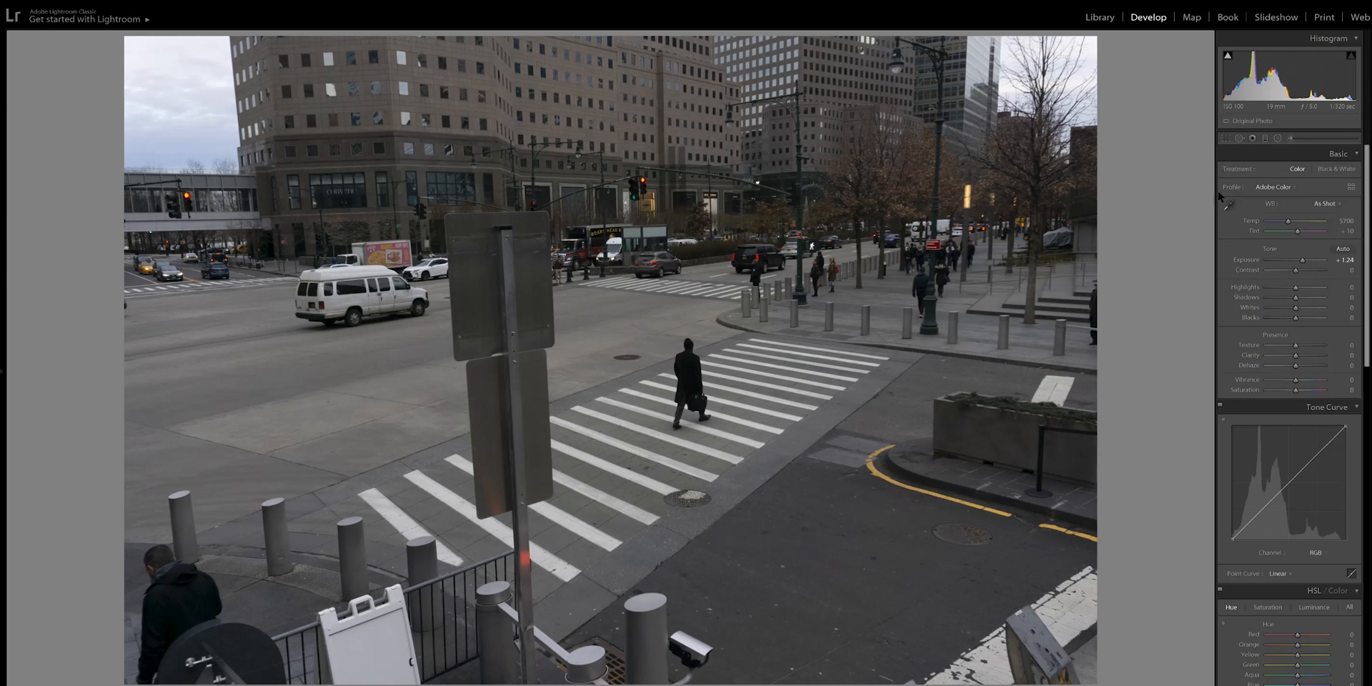
Step: Crop the street photo tighter on all sides around the pedestrian and the crosswalk, and apply the crop
{"action": "left_click", "coordinate": [1226, 138]}
{"action": "left_click_drag", "start_coordinate": [1095, 363], "coordinate": [909, 360]}
{"action": "left_click_drag", "start_coordinate": [610, 683], "coordinate": [612, 652]}
{"action": "left_click_drag", "start_coordinate": [625, 68], "coordinate": [626, 126]}
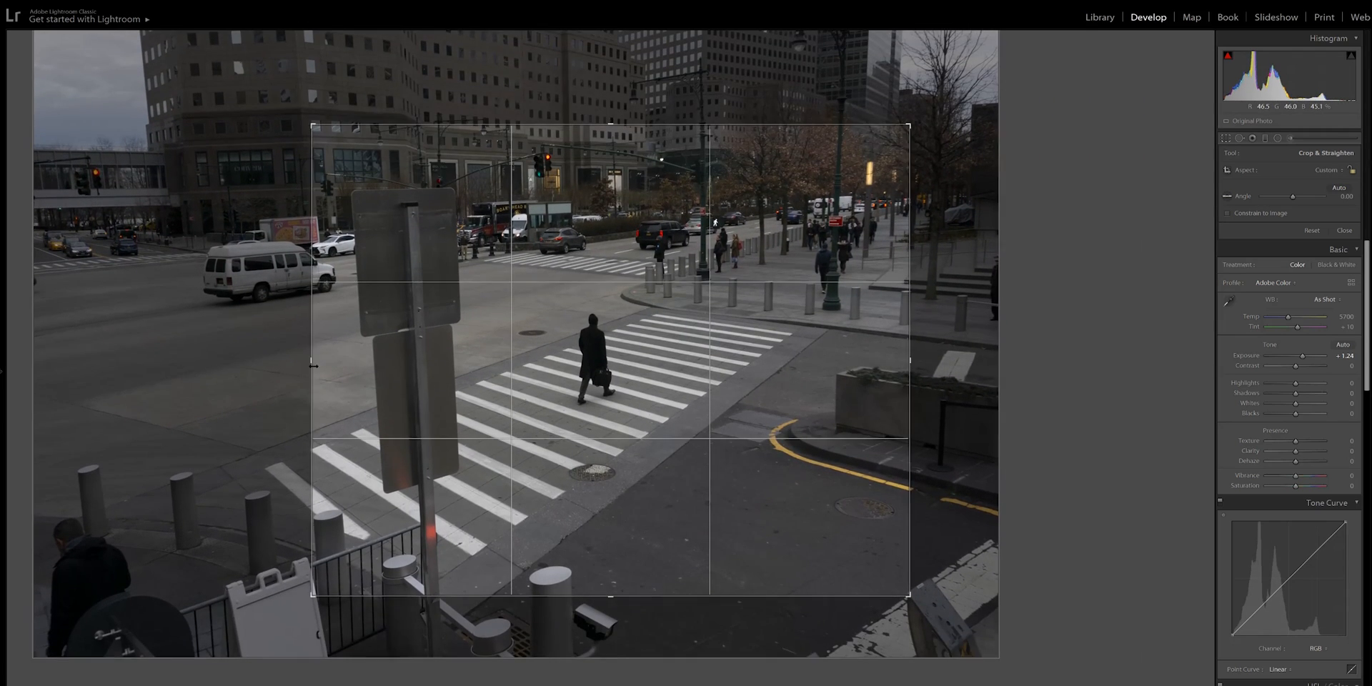
{"action": "left_click_drag", "start_coordinate": [312, 365], "coordinate": [307, 365]}
{"action": "left_click_drag", "start_coordinate": [620, 598], "coordinate": [619, 559]}
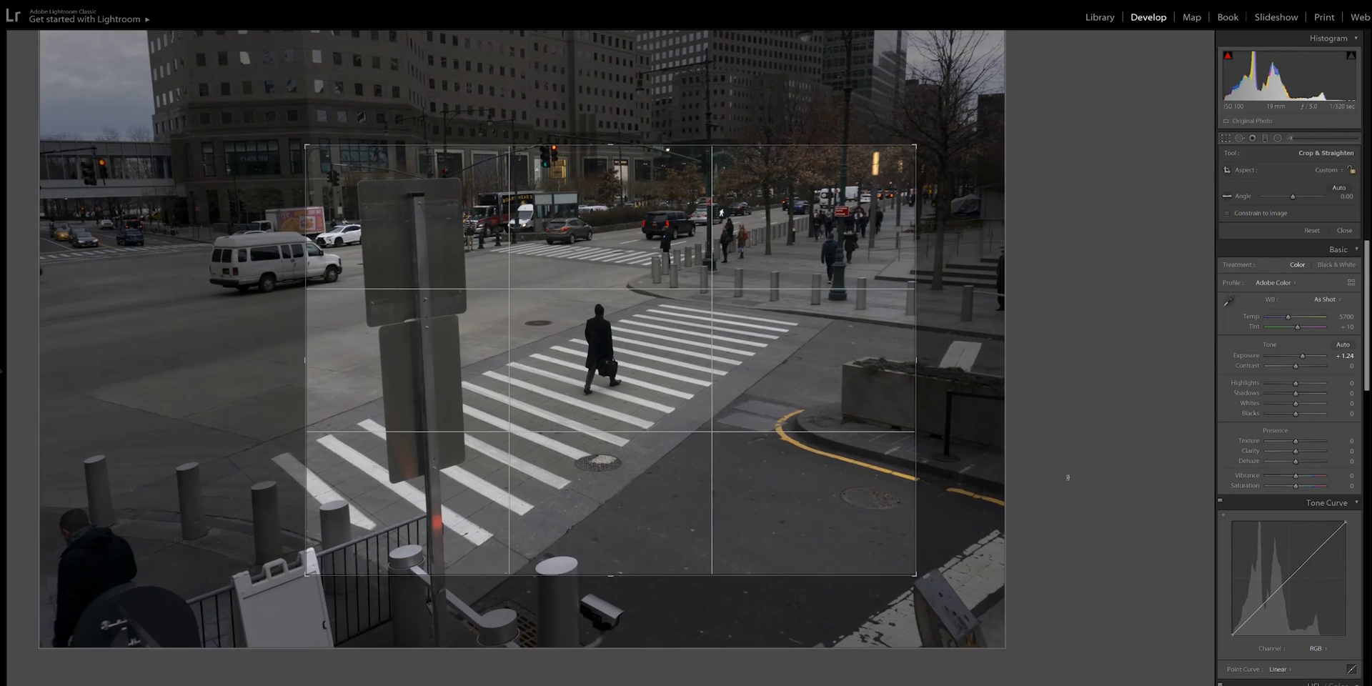
{"action": "key", "text": "Return"}
Step: Set Whites to +30, Blacks to -18, Texture to +15, Clarity to +17, Dehaze to +15, Vibrance to +43 and the temperature to 5631
{"action": "left_click_drag", "start_coordinate": [1296, 307], "coordinate": [1310, 384]}
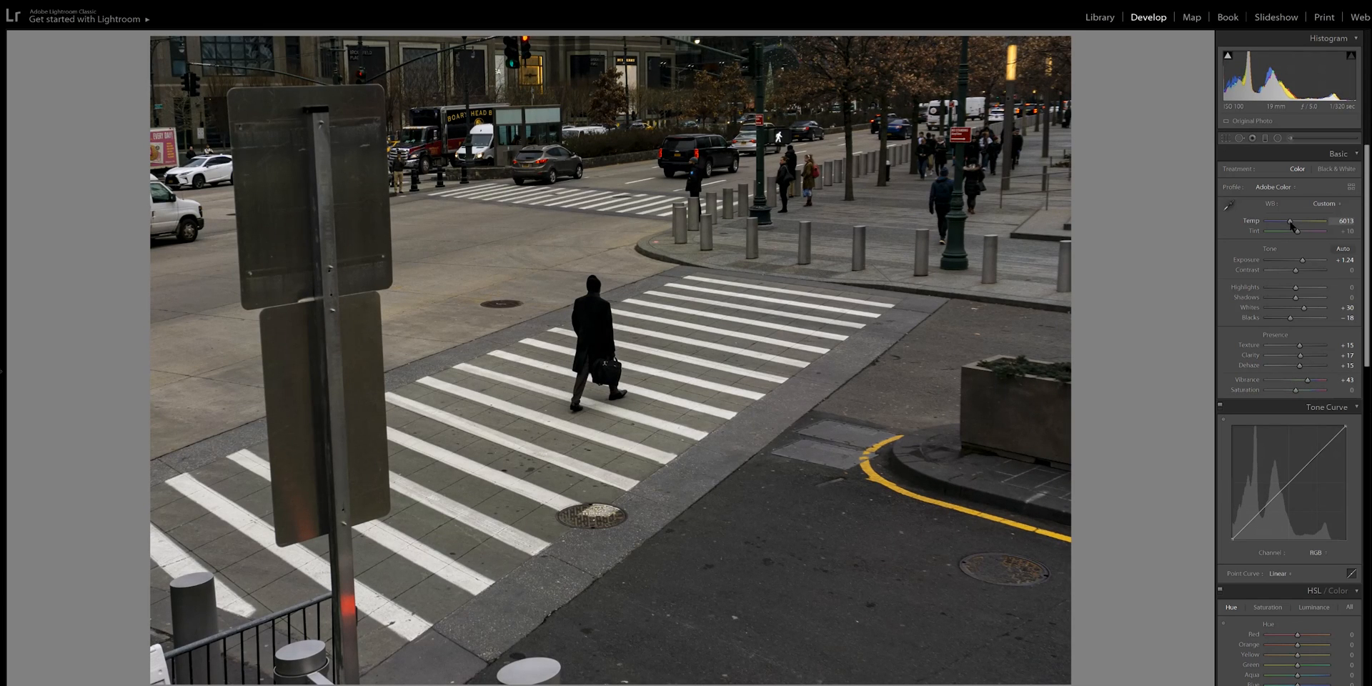
{"action": "left_click_drag", "start_coordinate": [1290, 225], "coordinate": [1290, 227]}
Step: Shape the RGB tone curve into an S-curve with brighter highlights, darker shadows and a slightly lifted black point
{"action": "scroll", "coordinate": [1335, 406], "scroll_direction": "down", "scroll_amount": 2}
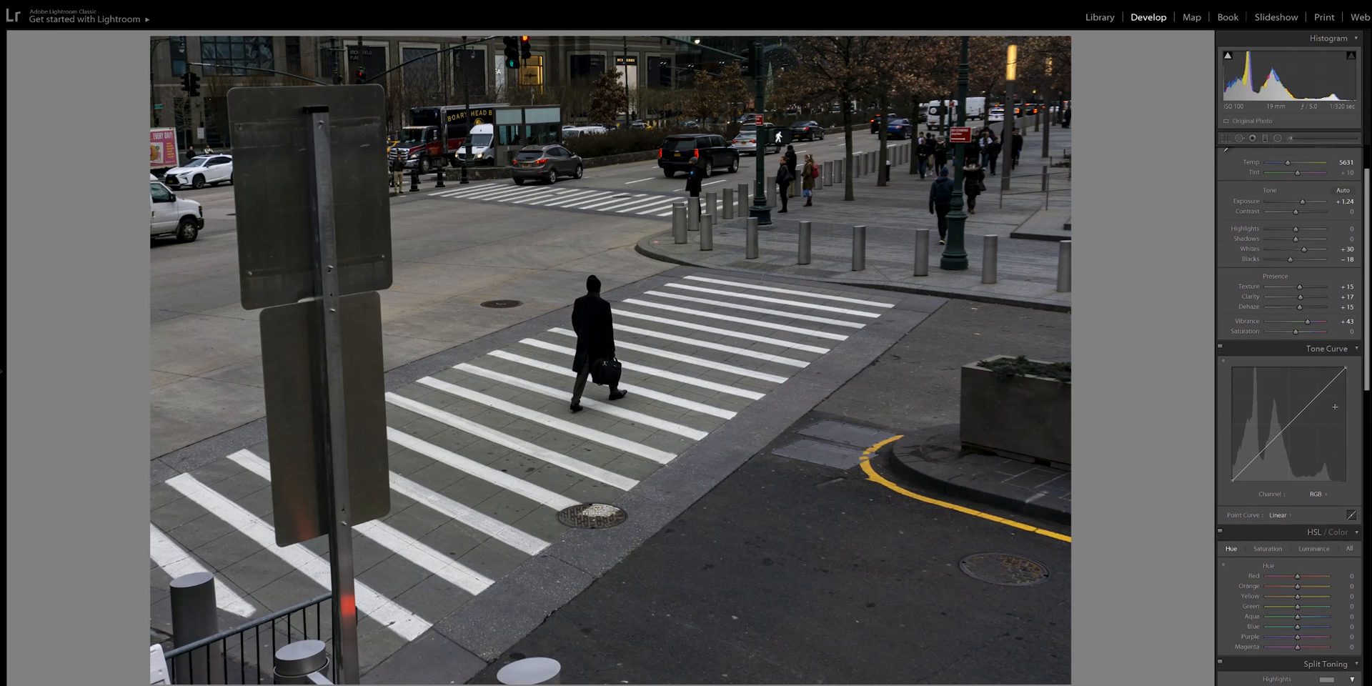
{"action": "left_click_drag", "start_coordinate": [1314, 402], "coordinate": [1314, 396]}
{"action": "left_click_drag", "start_coordinate": [1263, 449], "coordinate": [1267, 460]}
{"action": "left_click_drag", "start_coordinate": [1226, 474], "coordinate": [1232, 467]}
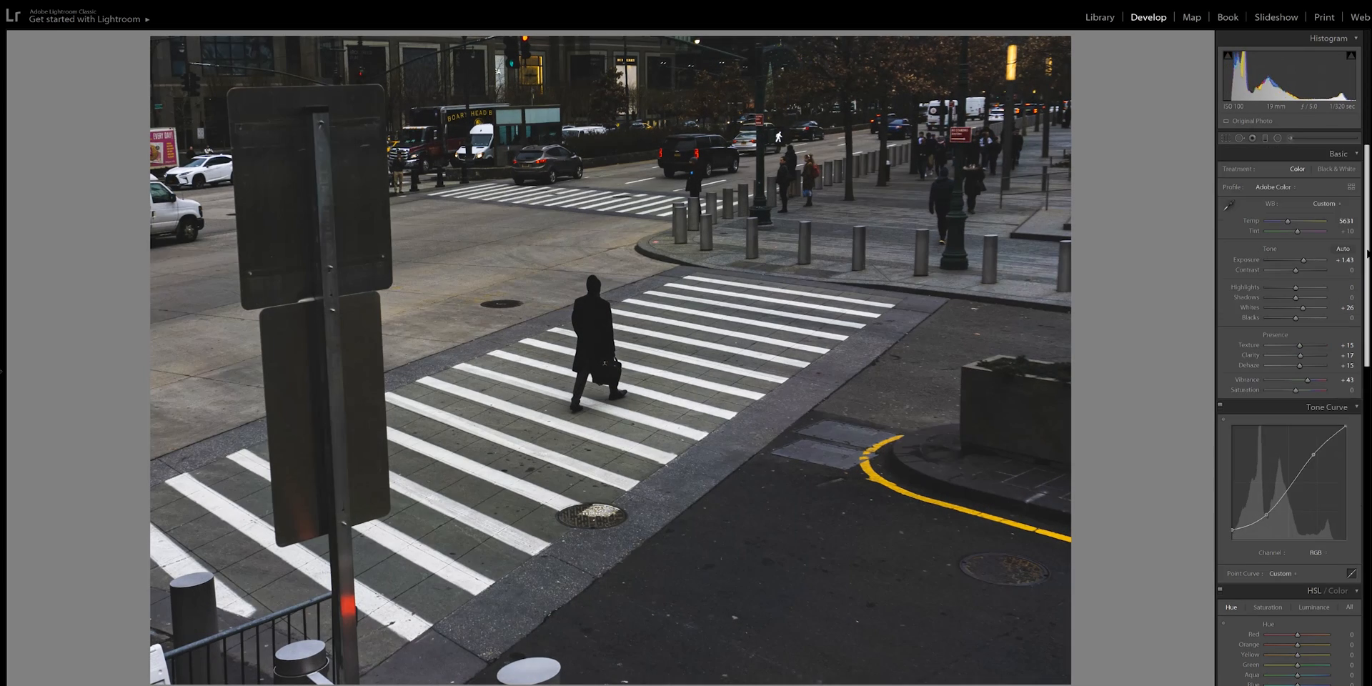
Step: Add a post-crop vignette to the street photo with an amount of -26 and a feather of 57
{"action": "scroll", "coordinate": [1353, 512], "scroll_direction": "down", "scroll_amount": 10}
{"action": "scroll", "coordinate": [1353, 512], "scroll_direction": "down", "scroll_amount": 4}
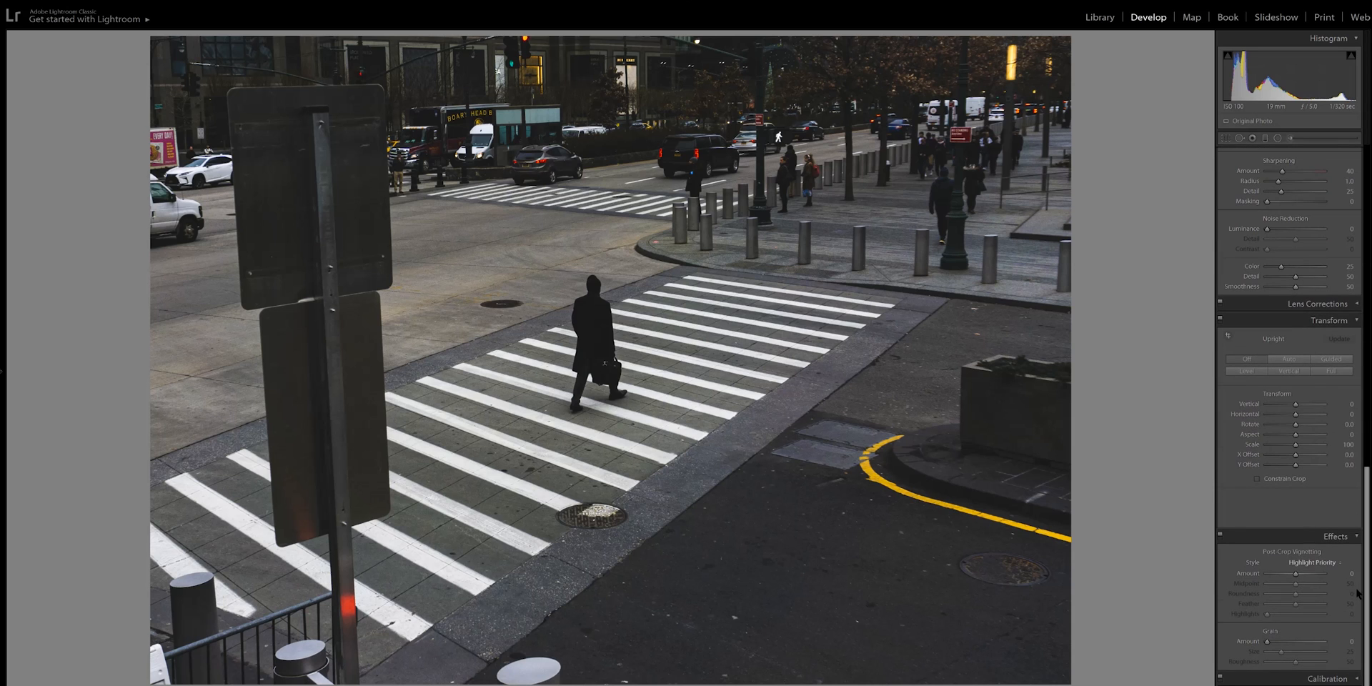
{"action": "left_click_drag", "start_coordinate": [1296, 573], "coordinate": [1302, 604]}
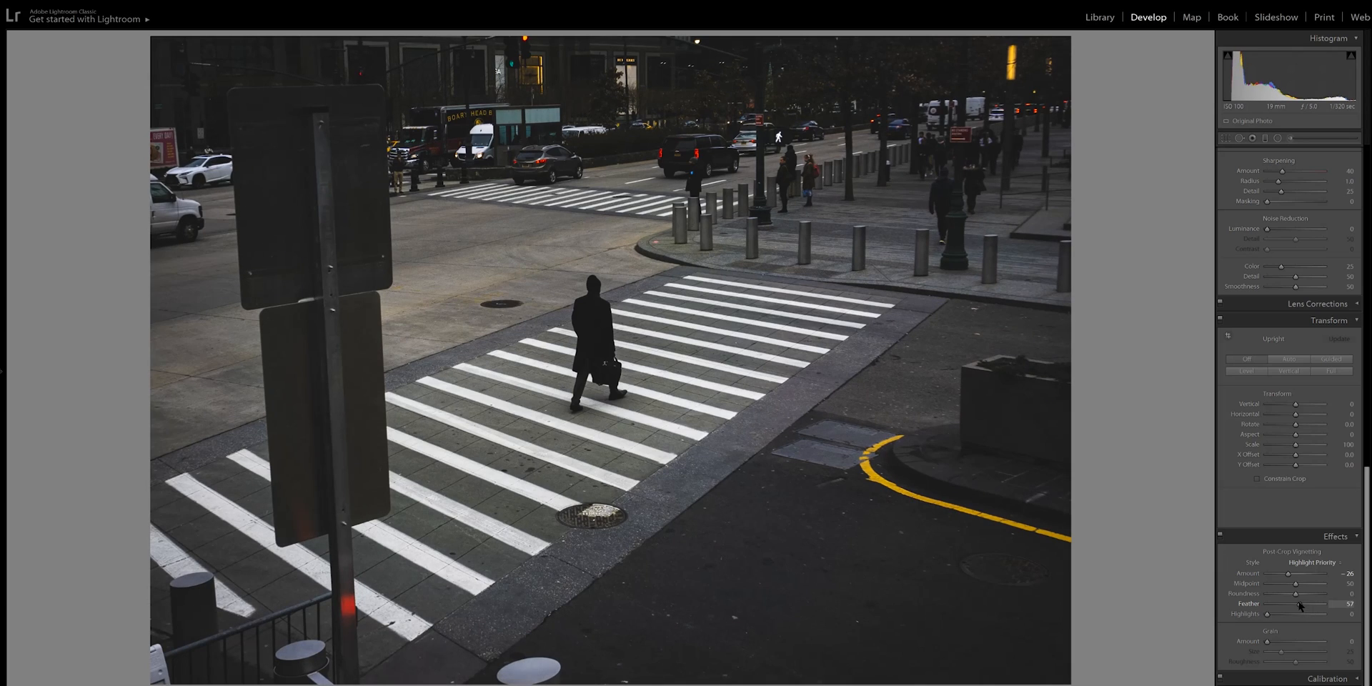
Step: Refine the street photo's tone curve by raising the black point and pulling down the highlight and shadow points
{"action": "scroll", "coordinate": [1364, 604], "scroll_direction": "up", "scroll_amount": 10}
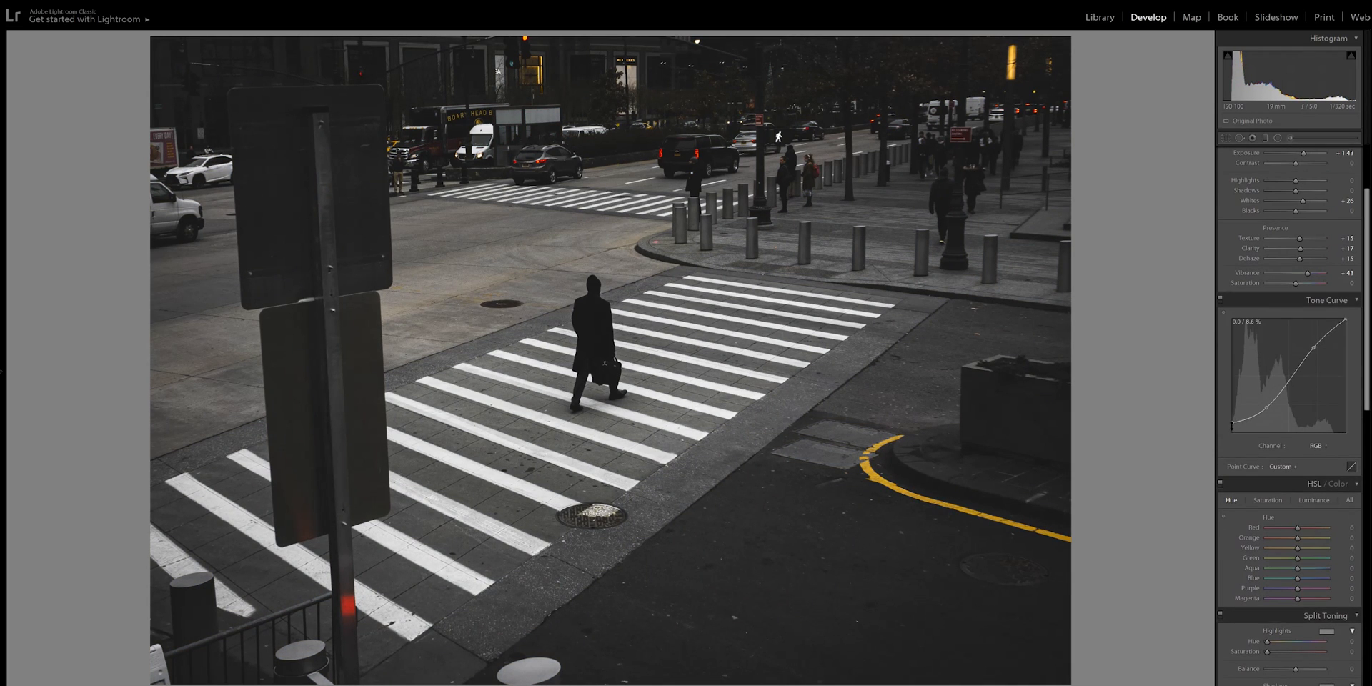
{"action": "left_click_drag", "start_coordinate": [1232, 429], "coordinate": [1229, 424]}
{"action": "left_click_drag", "start_coordinate": [1313, 349], "coordinate": [1321, 351]}
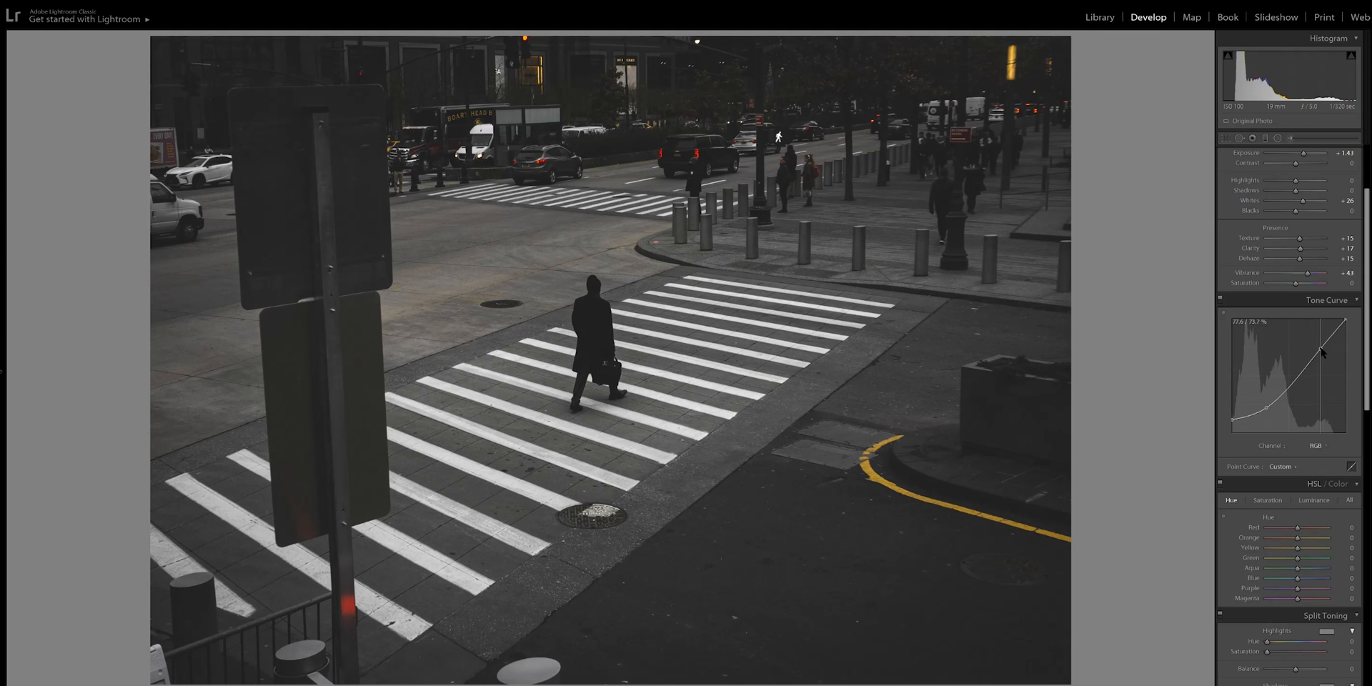
{"action": "left_click_drag", "start_coordinate": [1267, 408], "coordinate": [1280, 404]}
Step: Compare the street photo before and after the edits side by side, examining the pedestrian up close
{"action": "key", "text": "y"}
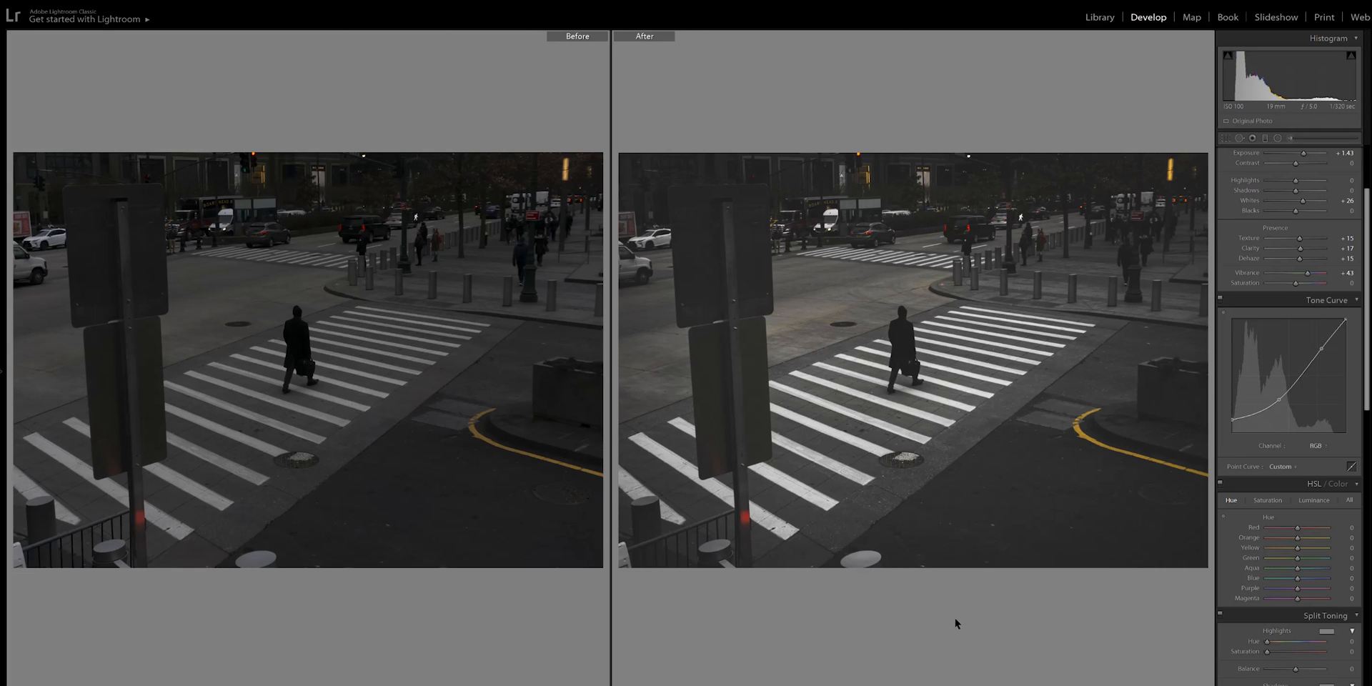
{"action": "key", "text": "z"}
{"action": "left_click_drag", "start_coordinate": [1057, 384], "coordinate": [930, 438]}
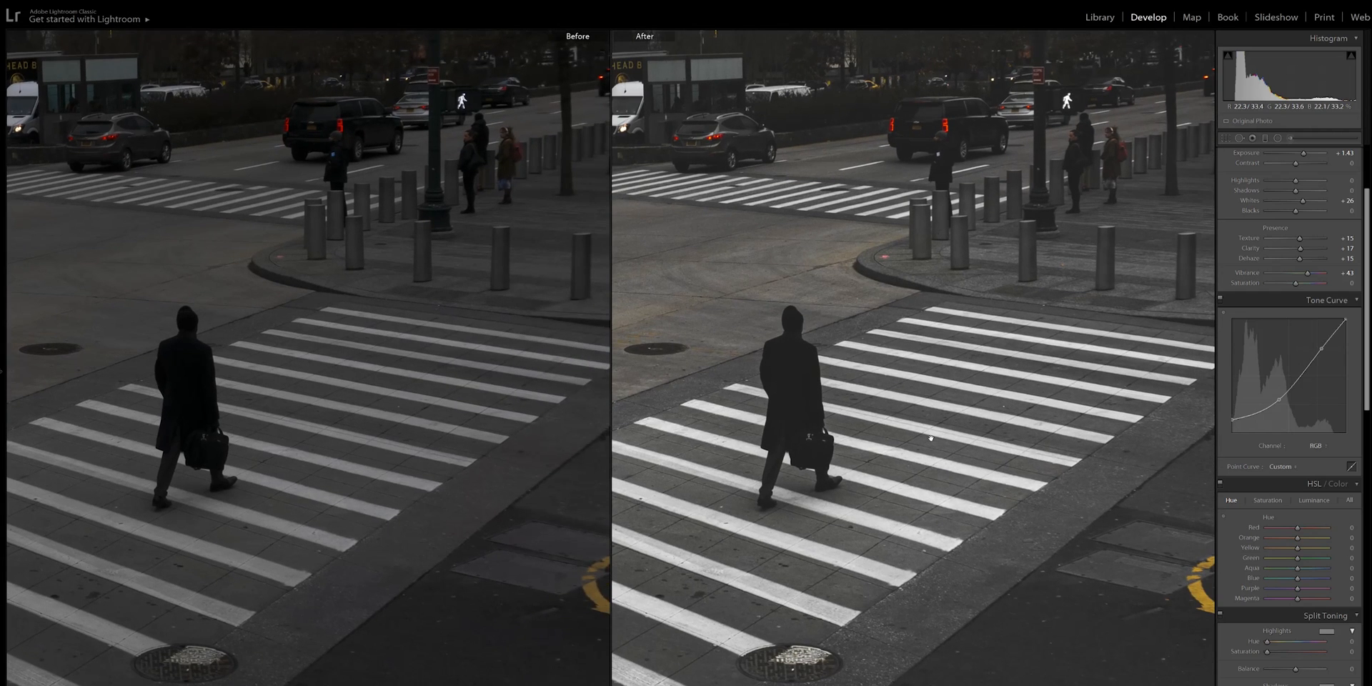
{"action": "left_click", "coordinate": [890, 447]}
Step: Split-tone the street photo with highlights at hue 66, saturation 12 and blue shadows at saturation 19
{"action": "scroll", "coordinate": [1282, 606], "scroll_direction": "down", "scroll_amount": 3}
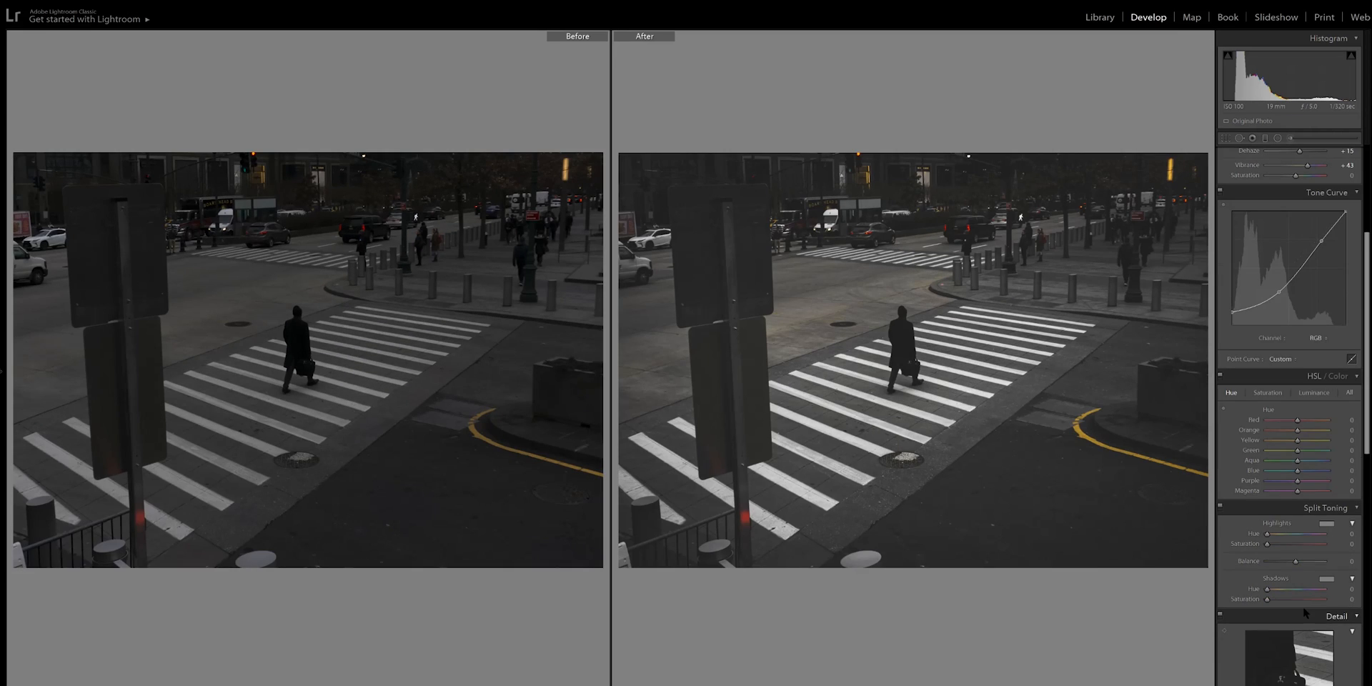
{"action": "mouse_move", "coordinate": [1267, 590]}
{"action": "left_mouse_down"}
{"action": "mouse_move", "coordinate": [1302, 590]}
{"action": "mouse_move", "coordinate": [1272, 599]}
{"action": "left_mouse_up"}
{"action": "left_click_drag", "start_coordinate": [1267, 534], "coordinate": [1272, 544]}
{"action": "left_click_drag", "start_coordinate": [1271, 534], "coordinate": [1280, 544]}
{"action": "left_click_drag", "start_coordinate": [1273, 600], "coordinate": [1279, 600]}
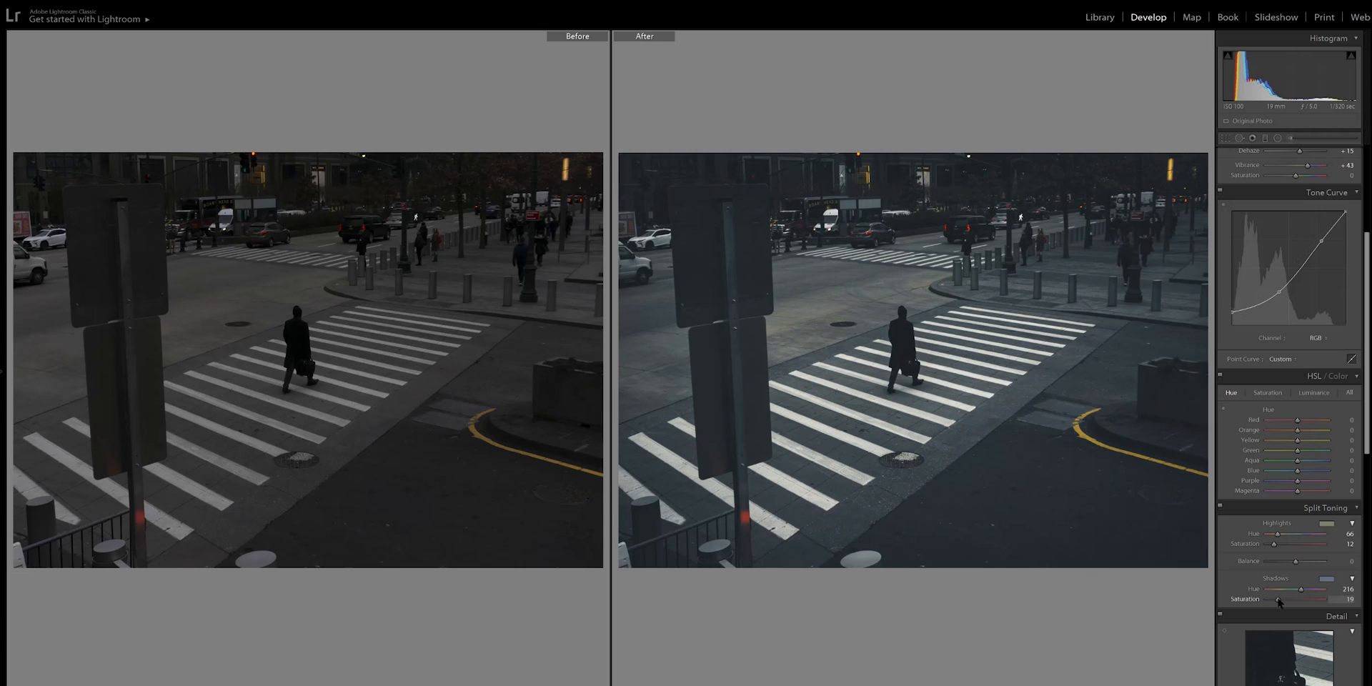
{"action": "left_click_drag", "start_coordinate": [1301, 589], "coordinate": [1303, 591]}
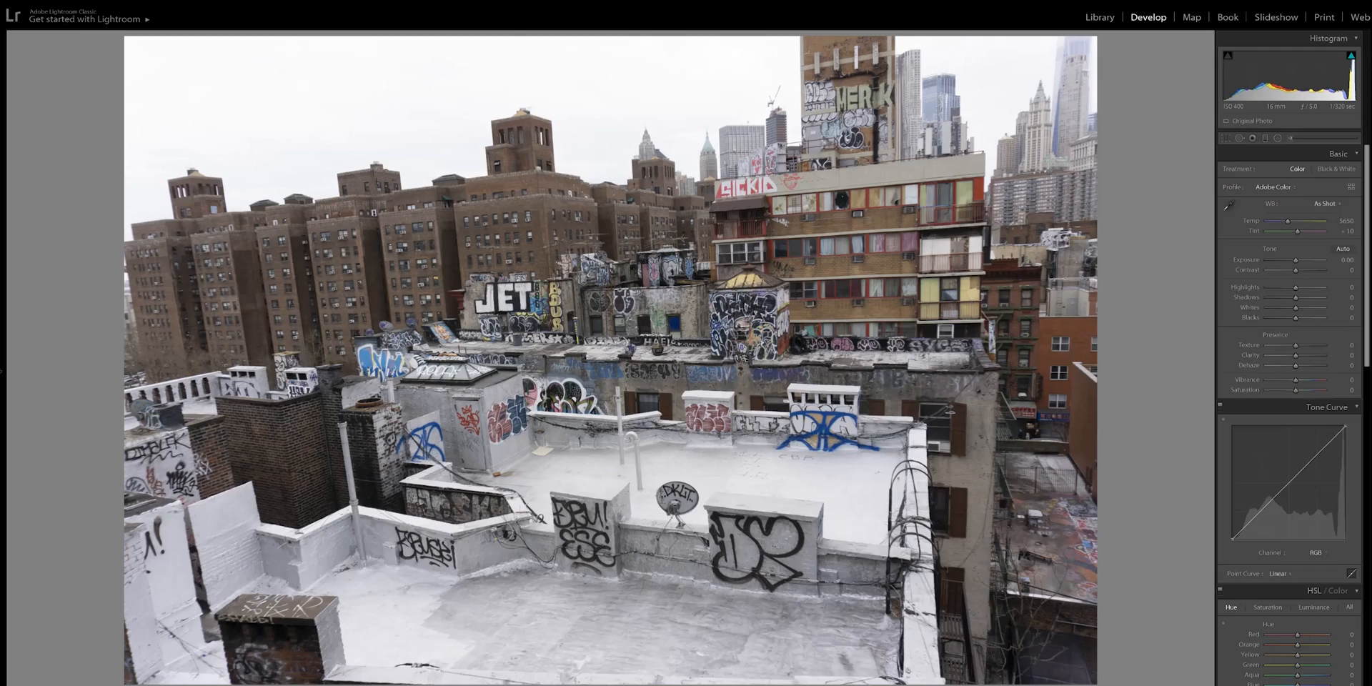
Step: Correct the rooftop graffiti photo's level and perspective with the automatic Upright option
{"action": "left_click", "coordinate": [642, 370]}
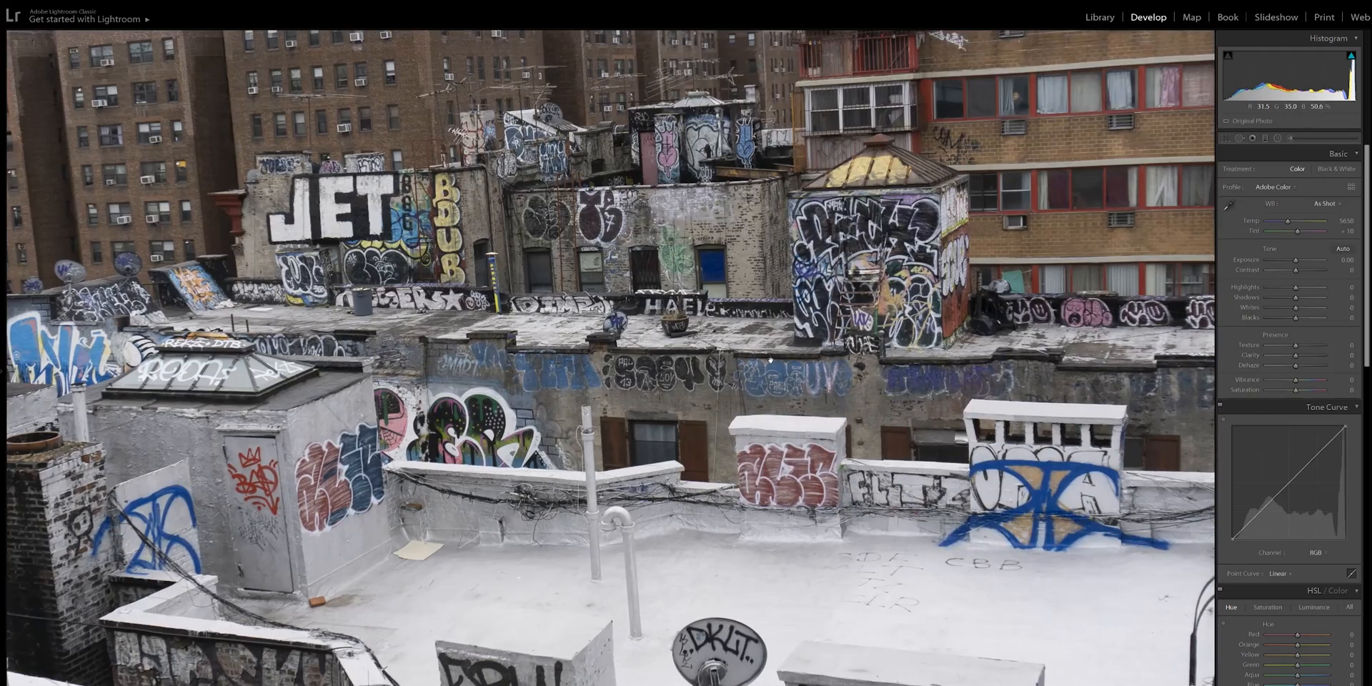
{"action": "scroll", "coordinate": [773, 361], "scroll_direction": "down", "scroll_amount": 10}
{"action": "scroll", "coordinate": [963, 362], "scroll_direction": "up", "scroll_amount": 9}
{"action": "scroll", "coordinate": [611, 357], "scroll_direction": "up", "scroll_amount": 9}
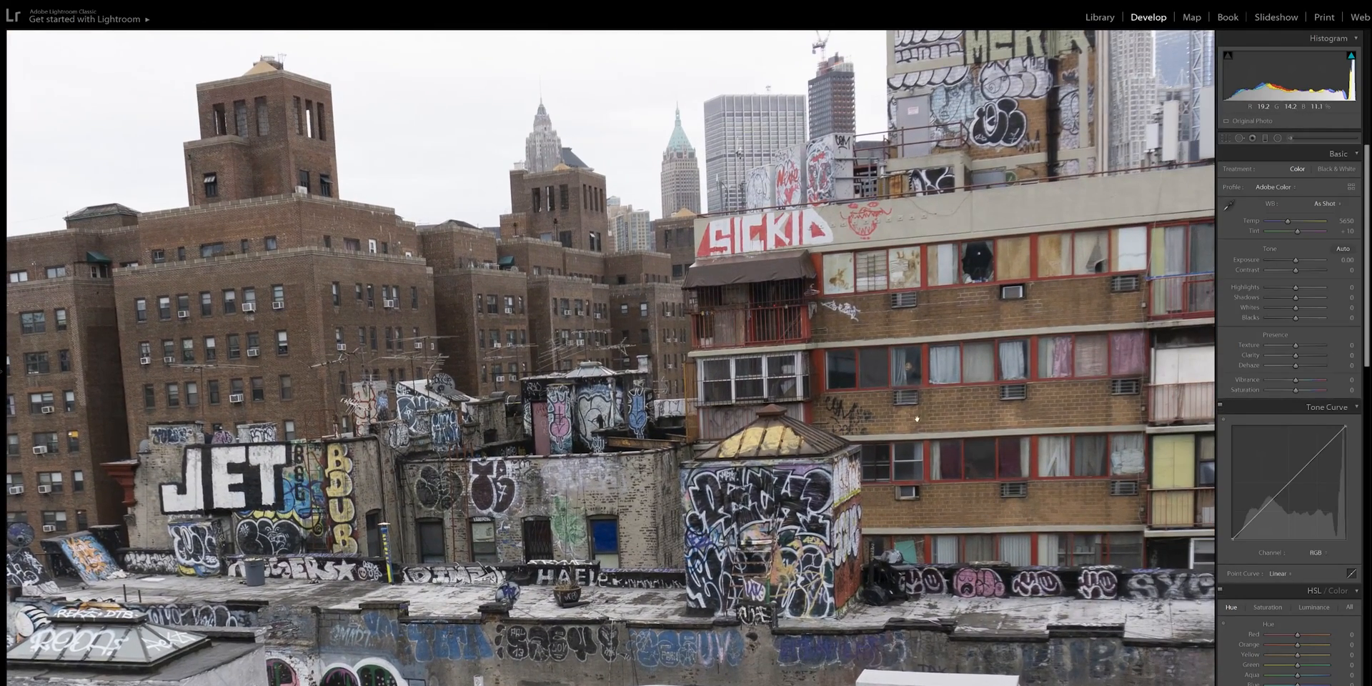
{"action": "left_click", "coordinate": [973, 426]}
{"action": "scroll", "coordinate": [1366, 451], "scroll_direction": "down", "scroll_amount": 3}
{"action": "scroll", "coordinate": [1366, 452], "scroll_direction": "down", "scroll_amount": 5}
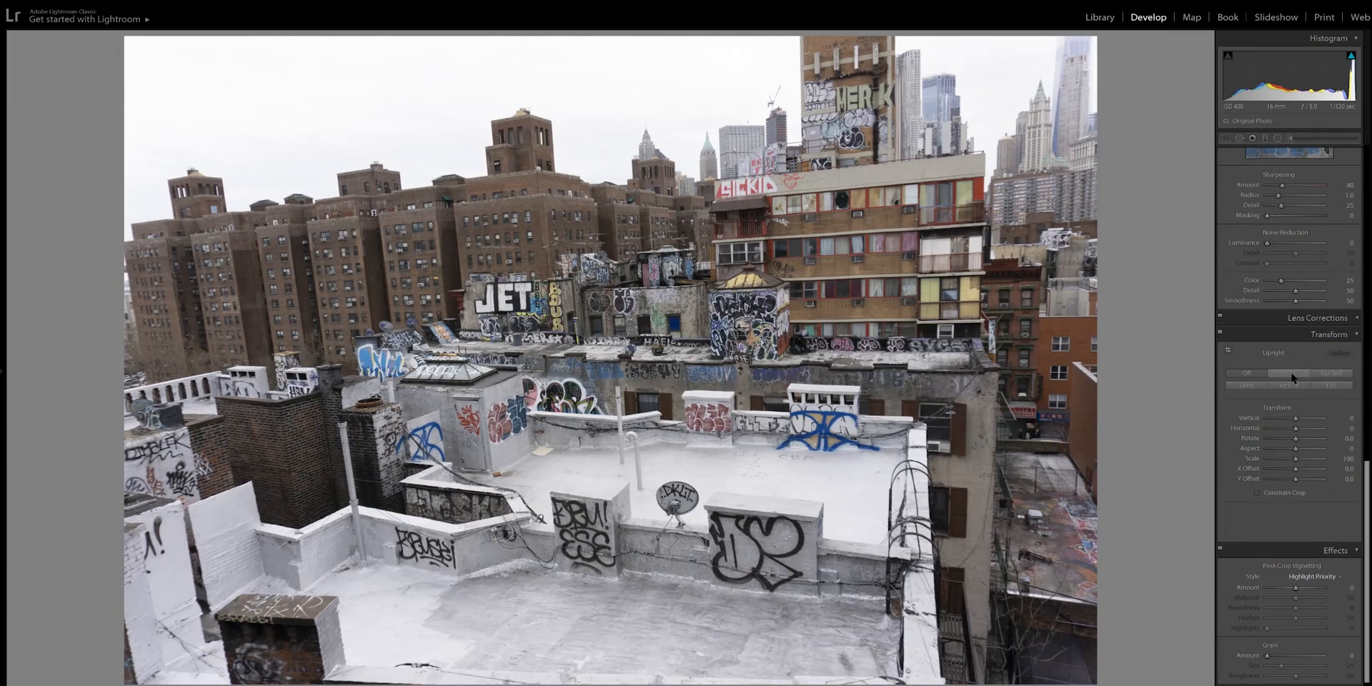
{"action": "left_click", "coordinate": [1291, 373]}
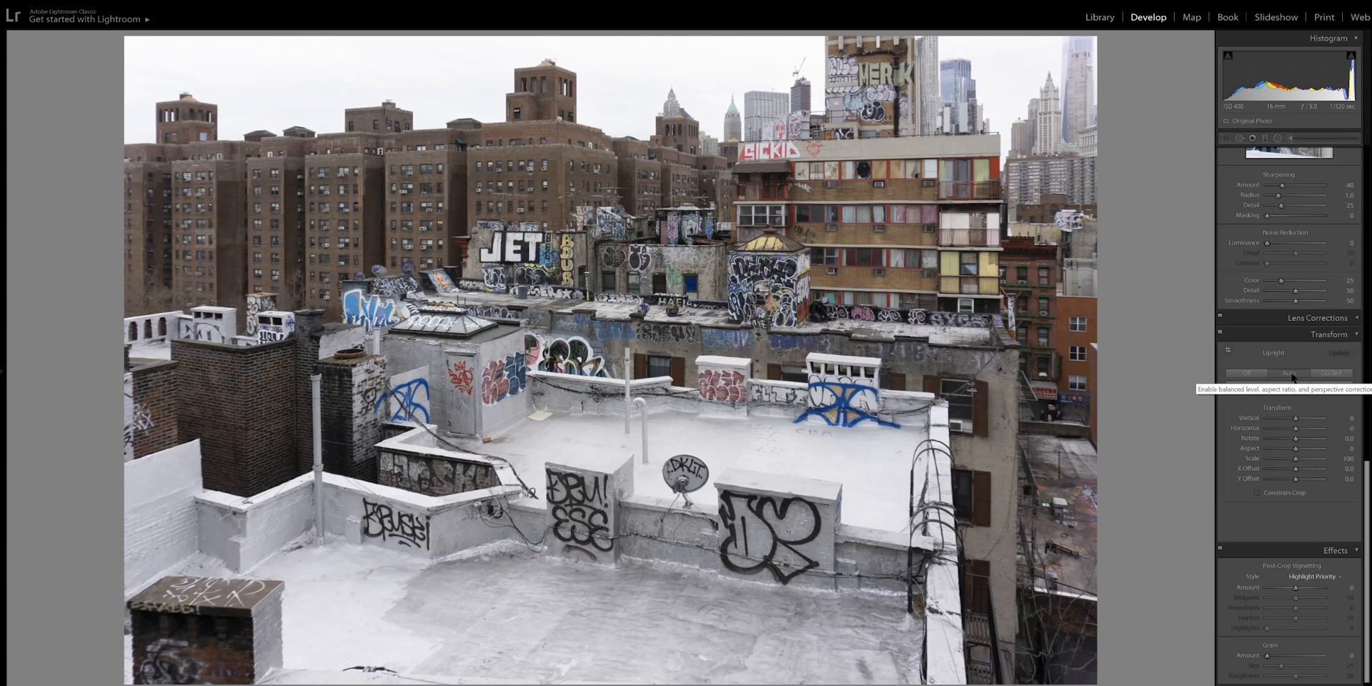
Step: Crop the rooftop photo by trimming its lower edge and its left edge
{"action": "scroll", "coordinate": [1366, 472], "scroll_direction": "up", "scroll_amount": 10}
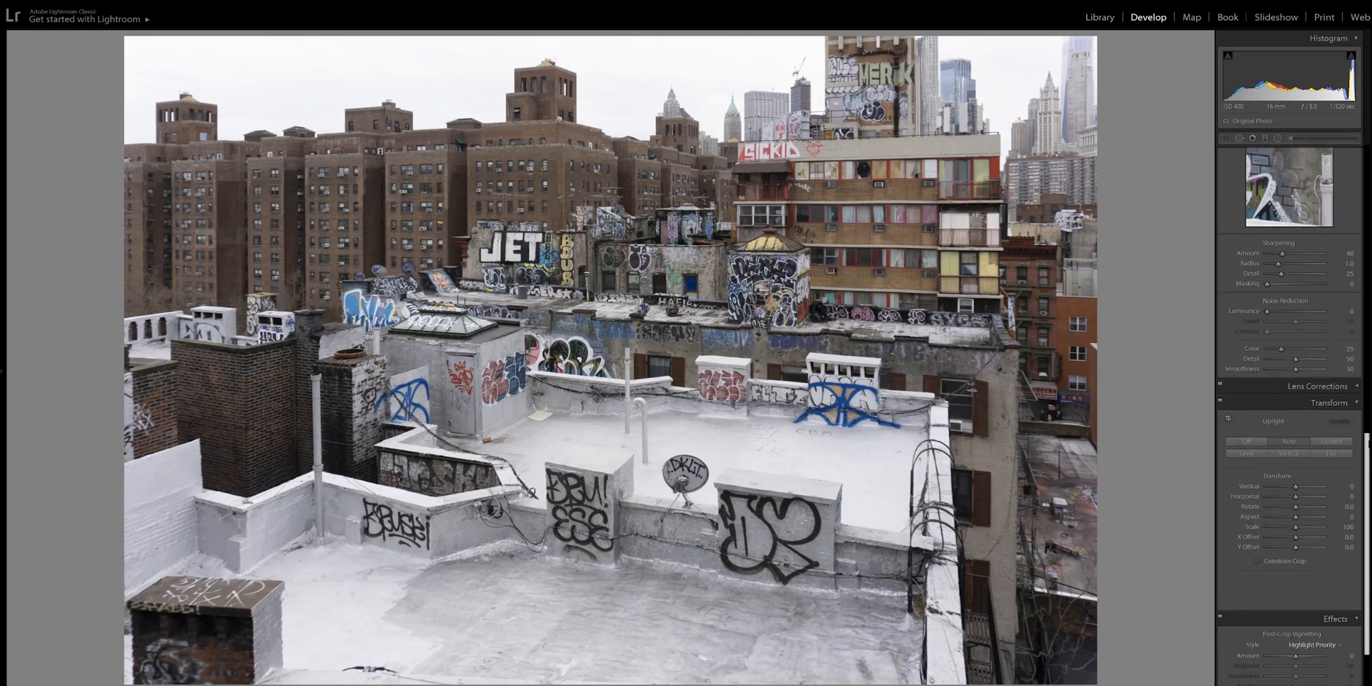
{"action": "left_click", "coordinate": [1227, 139]}
{"action": "left_click_drag", "start_coordinate": [590, 681], "coordinate": [632, 647]}
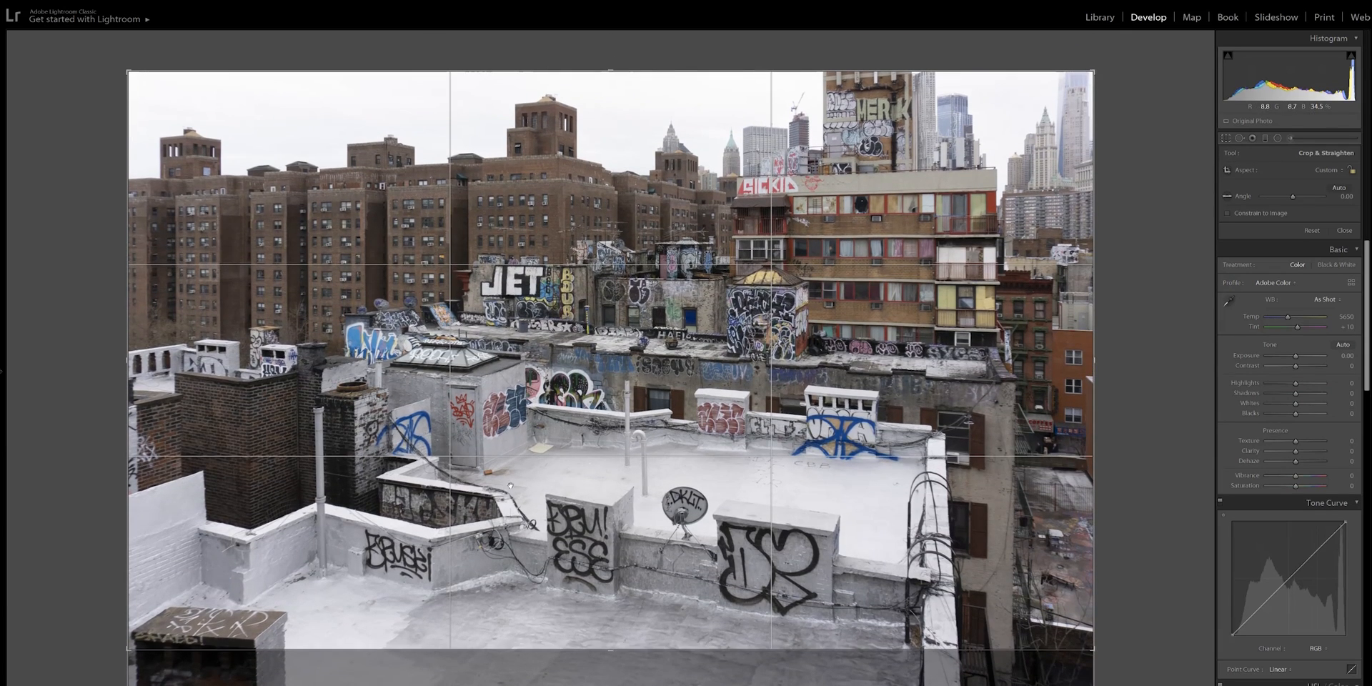
{"action": "left_click_drag", "start_coordinate": [128, 357], "coordinate": [159, 351]}
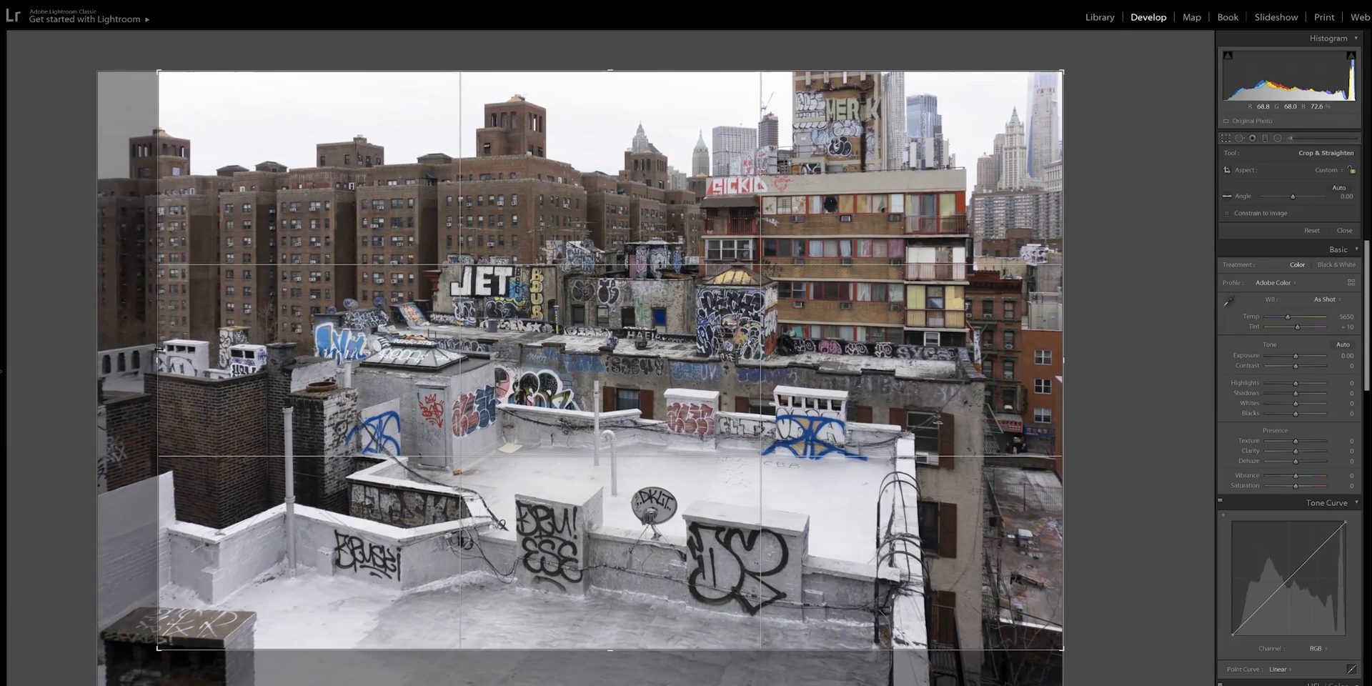
{"action": "key", "text": "Return"}
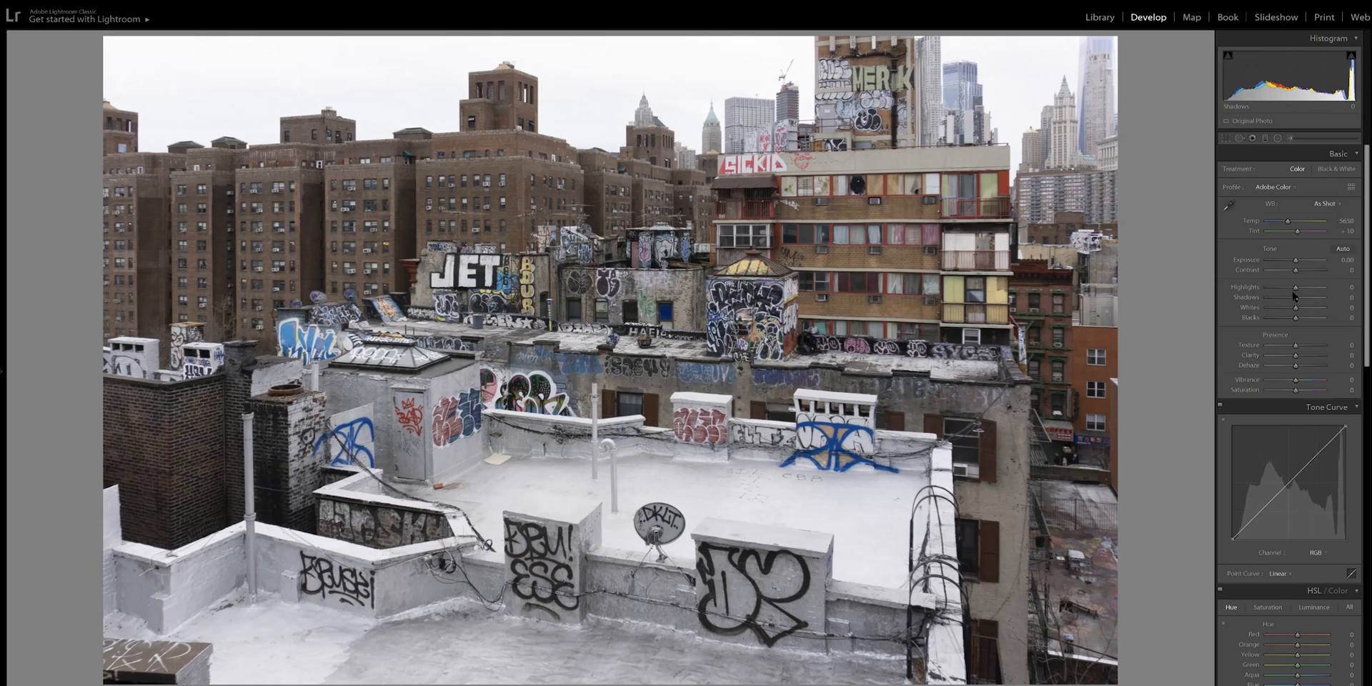
Step: Set the rooftop photo's contrast to +15, texture to +13, clarity to +11 and vibrance to +31
{"action": "left_click_drag", "start_coordinate": [1295, 271], "coordinate": [1299, 273]}
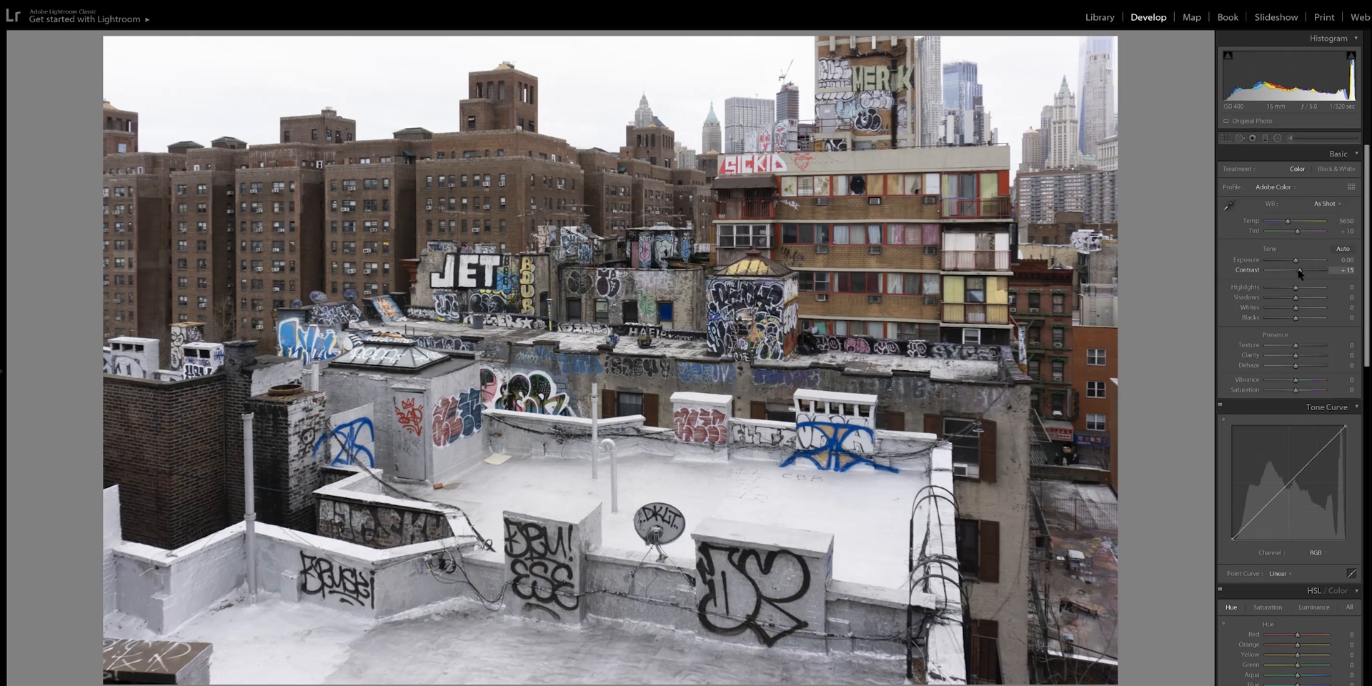
{"action": "left_click_drag", "start_coordinate": [1296, 346], "coordinate": [1305, 383]}
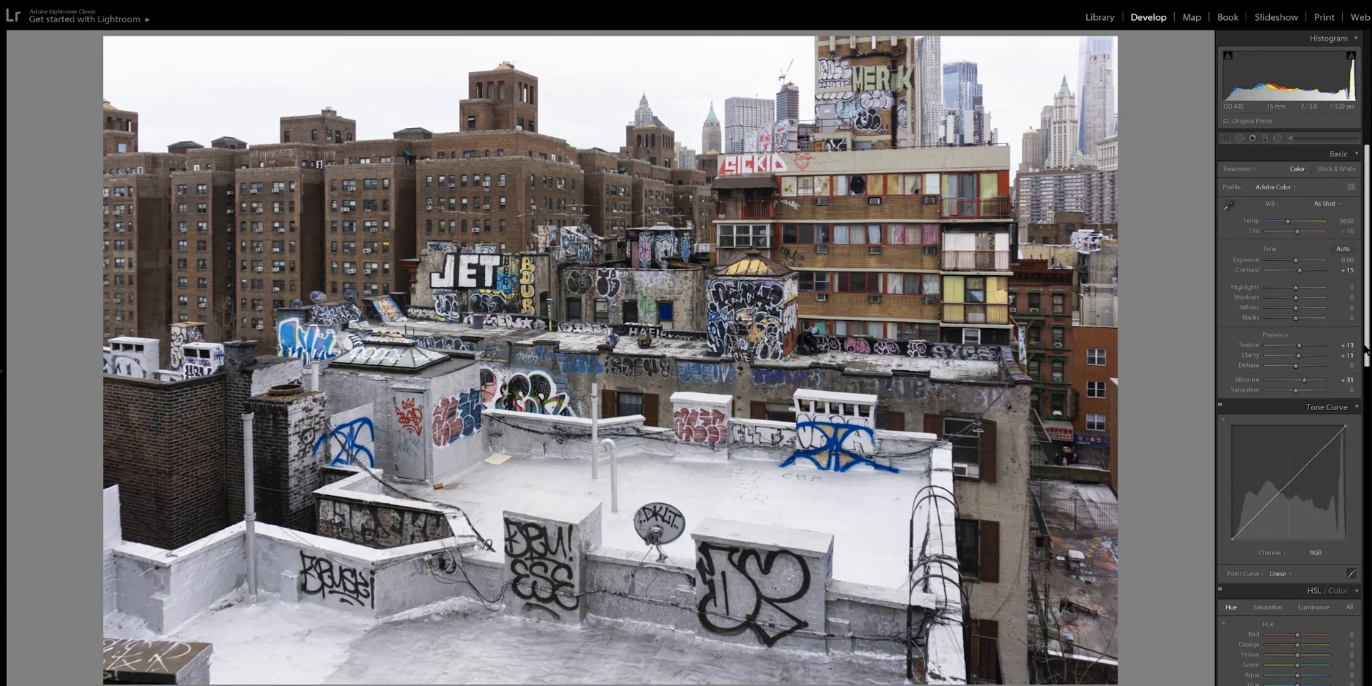
Step: Shape the rooftop photo's tone curve by raising the midtones, pulling down the shadows and lifting the black point
{"action": "left_click_drag", "start_coordinate": [1366, 348], "coordinate": [1366, 384]}
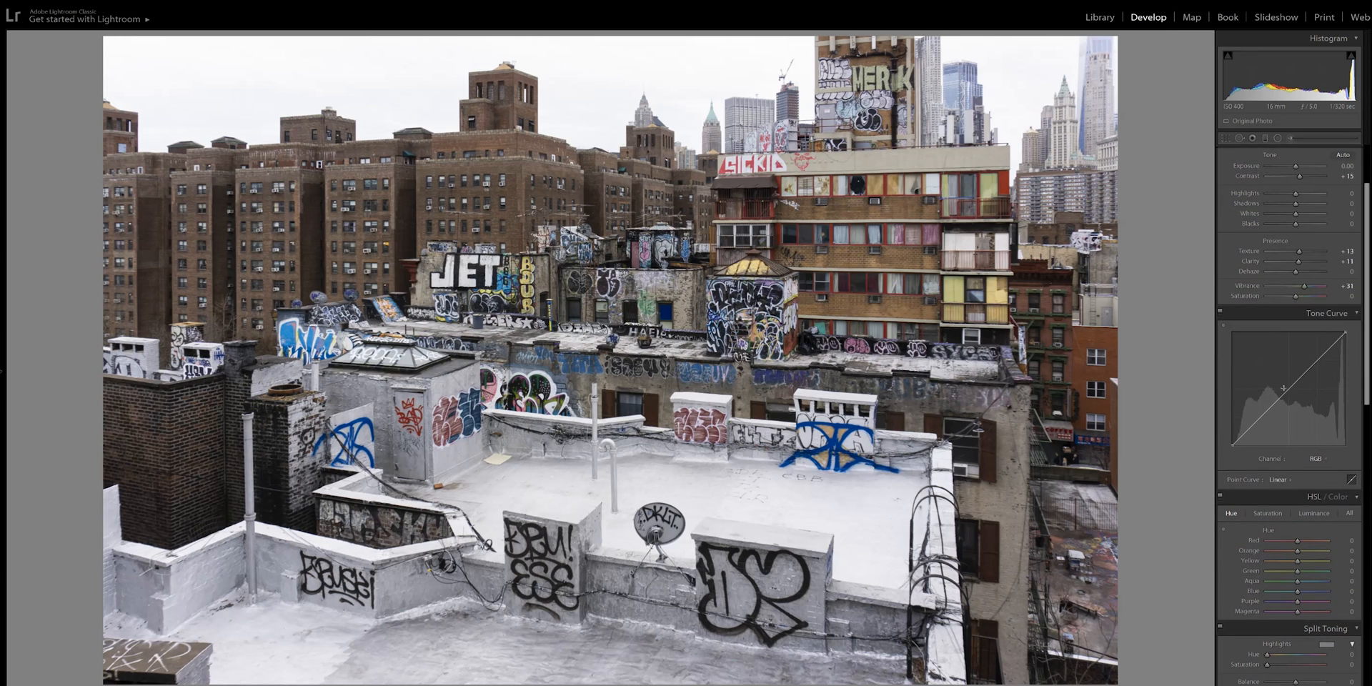
{"action": "left_click_drag", "start_coordinate": [1283, 388], "coordinate": [1283, 384]}
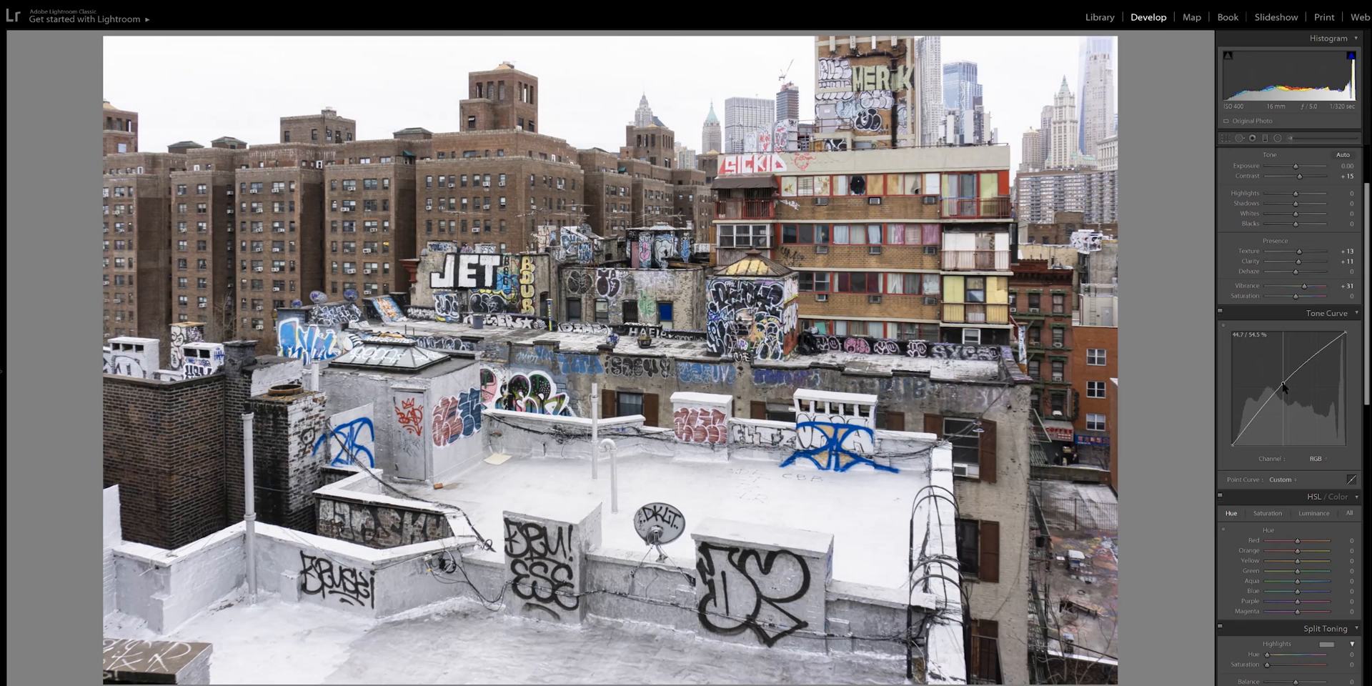
{"action": "left_click_drag", "start_coordinate": [1249, 428], "coordinate": [1251, 433]}
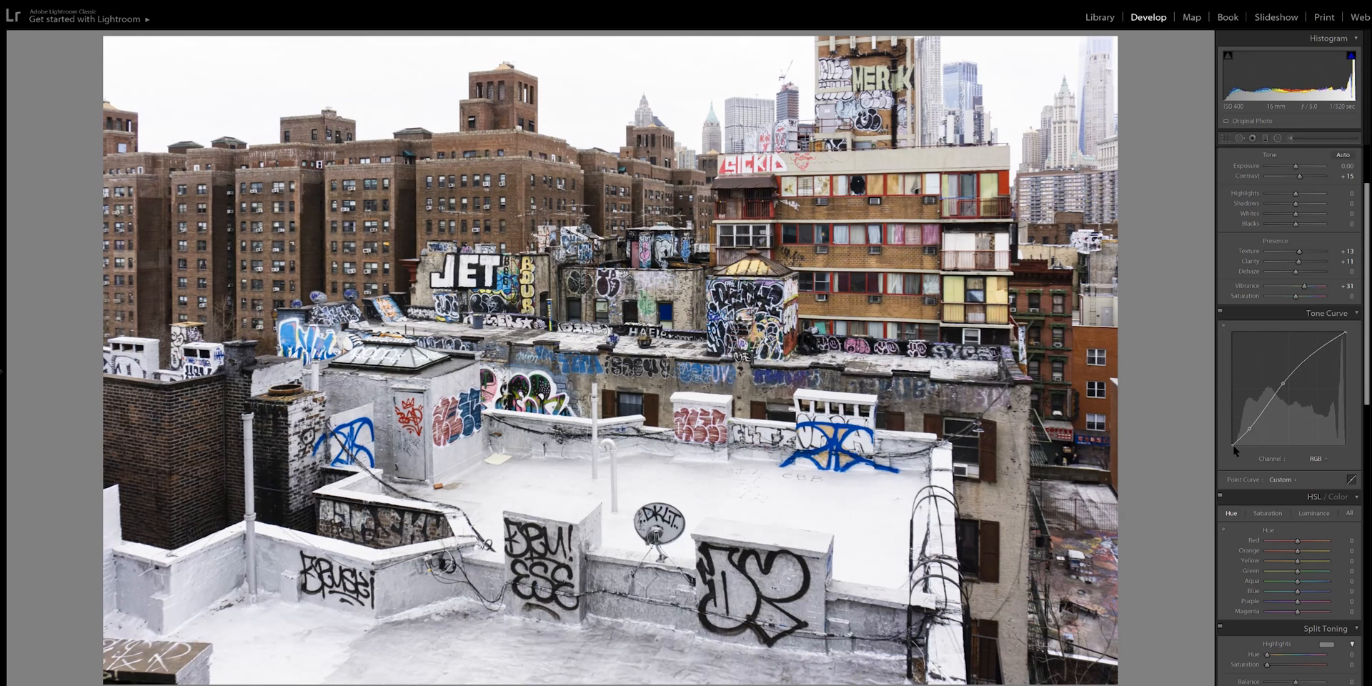
{"action": "left_click_drag", "start_coordinate": [1234, 448], "coordinate": [1218, 422]}
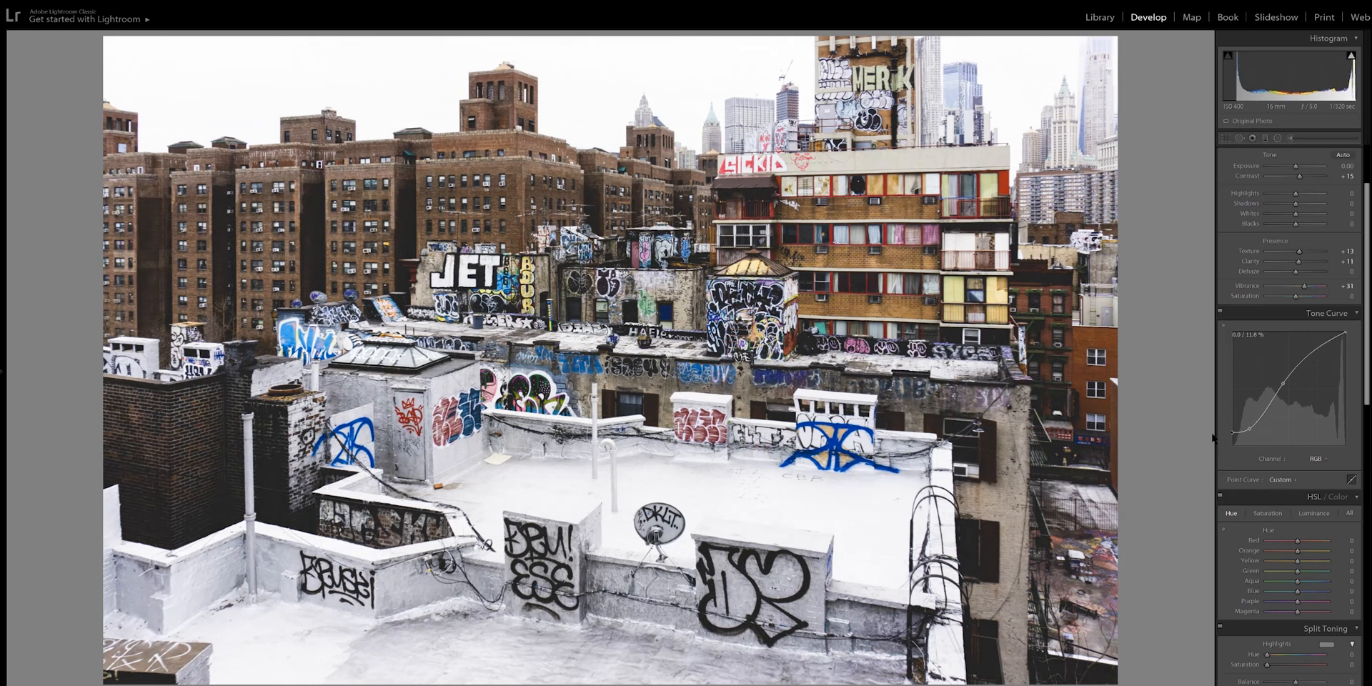
Step: Set the rooftop photo's red saturation to +49 and yellow saturation to -62
{"action": "scroll", "coordinate": [1362, 402], "scroll_direction": "down", "scroll_amount": 2}
{"action": "scroll", "coordinate": [1361, 401], "scroll_direction": "down", "scroll_amount": 1}
{"action": "left_click", "coordinate": [1268, 408]}
{"action": "left_click_drag", "start_coordinate": [1272, 457], "coordinate": [1313, 438]}
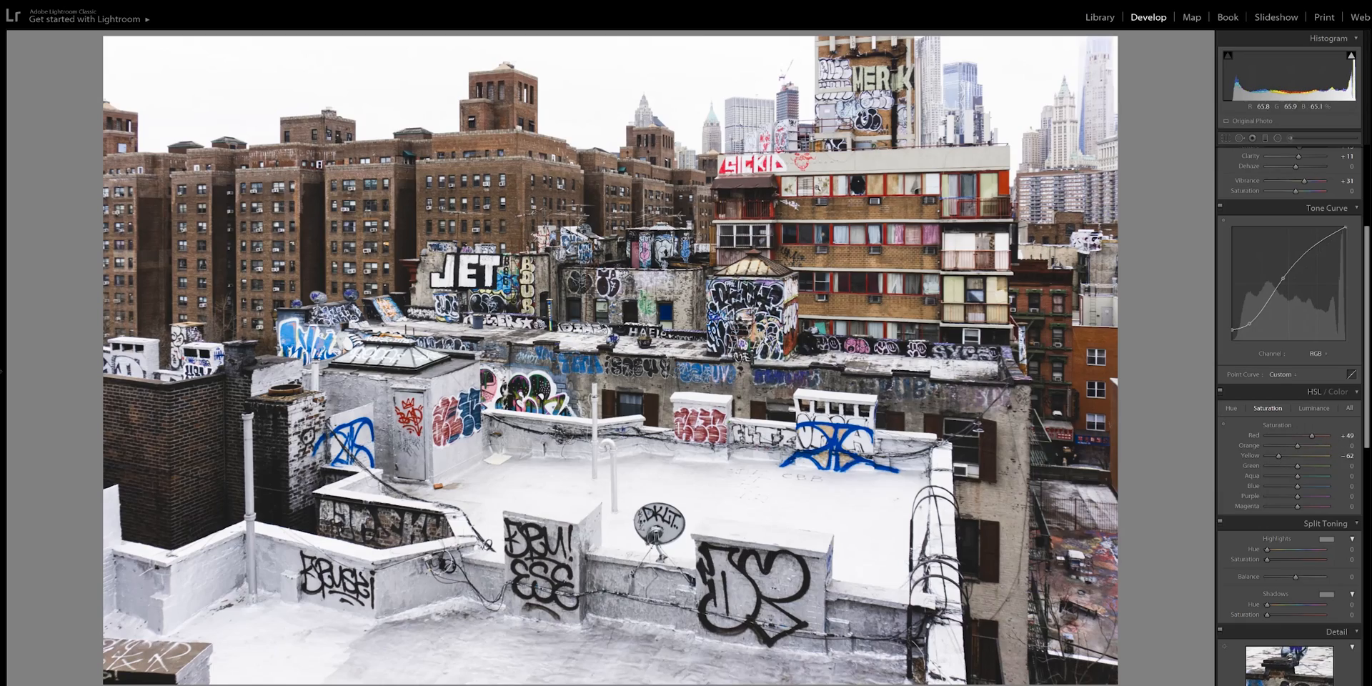
Step: Split-tone the rooftop photo with highlights at hue 55 and shadows at hue 216, saturation 11
{"action": "left_click", "coordinate": [844, 307]}
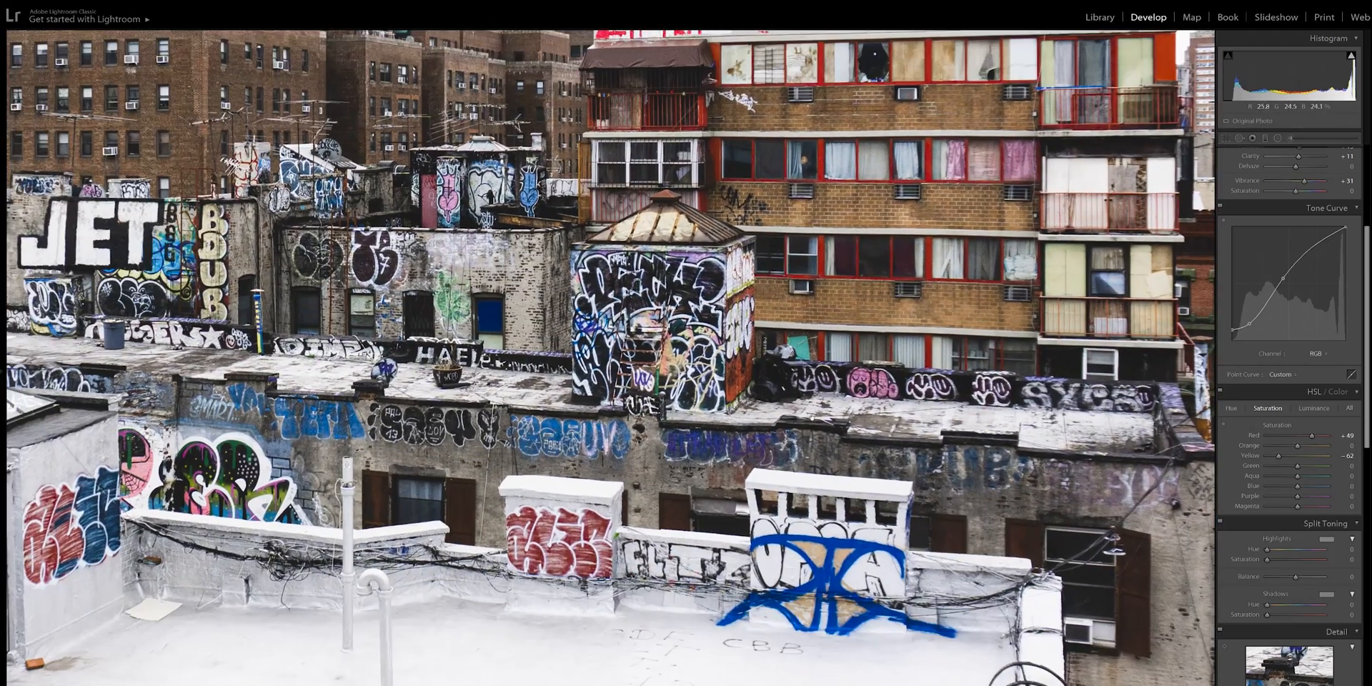
{"action": "left_click_drag", "start_coordinate": [813, 419], "coordinate": [844, 343]}
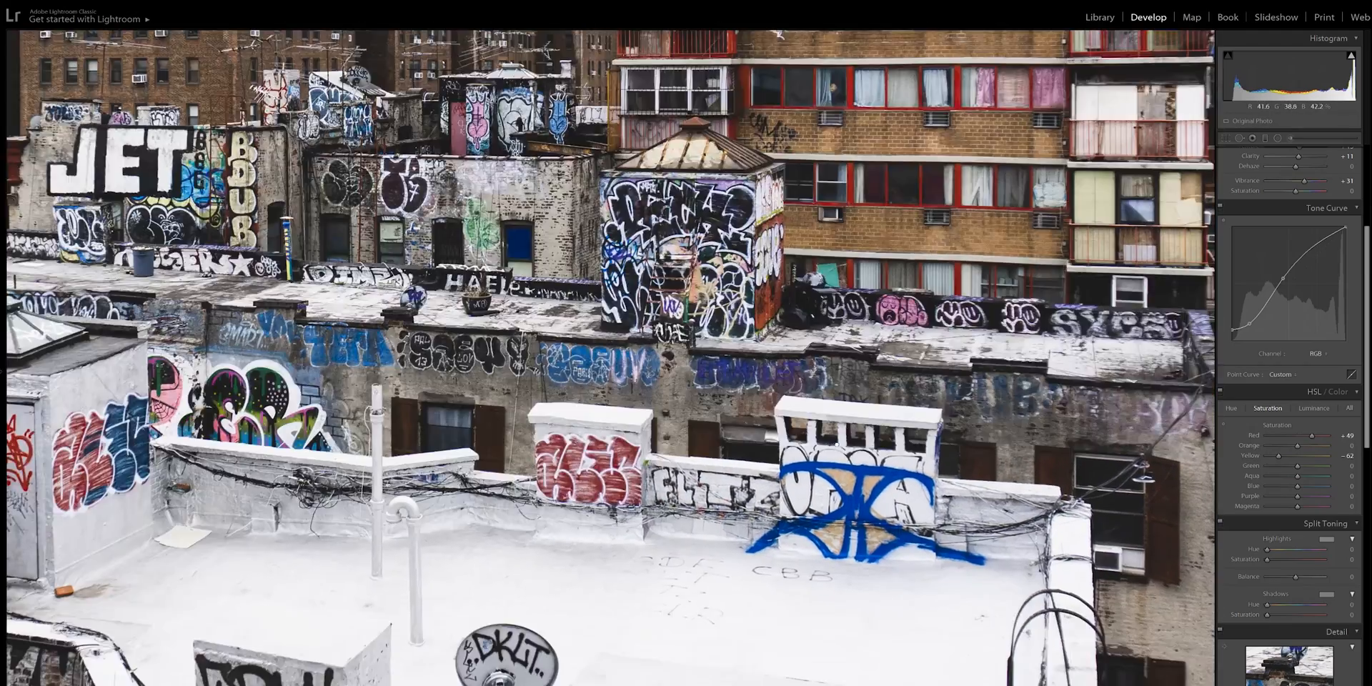
{"action": "left_click", "coordinate": [844, 343]}
{"action": "scroll", "coordinate": [1267, 413], "scroll_direction": "down", "scroll_amount": 3}
{"action": "left_click_drag", "start_coordinate": [1267, 408], "coordinate": [1301, 408]}
{"action": "left_click_drag", "start_coordinate": [1267, 418], "coordinate": [1274, 419]}
{"action": "left_click_drag", "start_coordinate": [1267, 352], "coordinate": [1275, 364]}
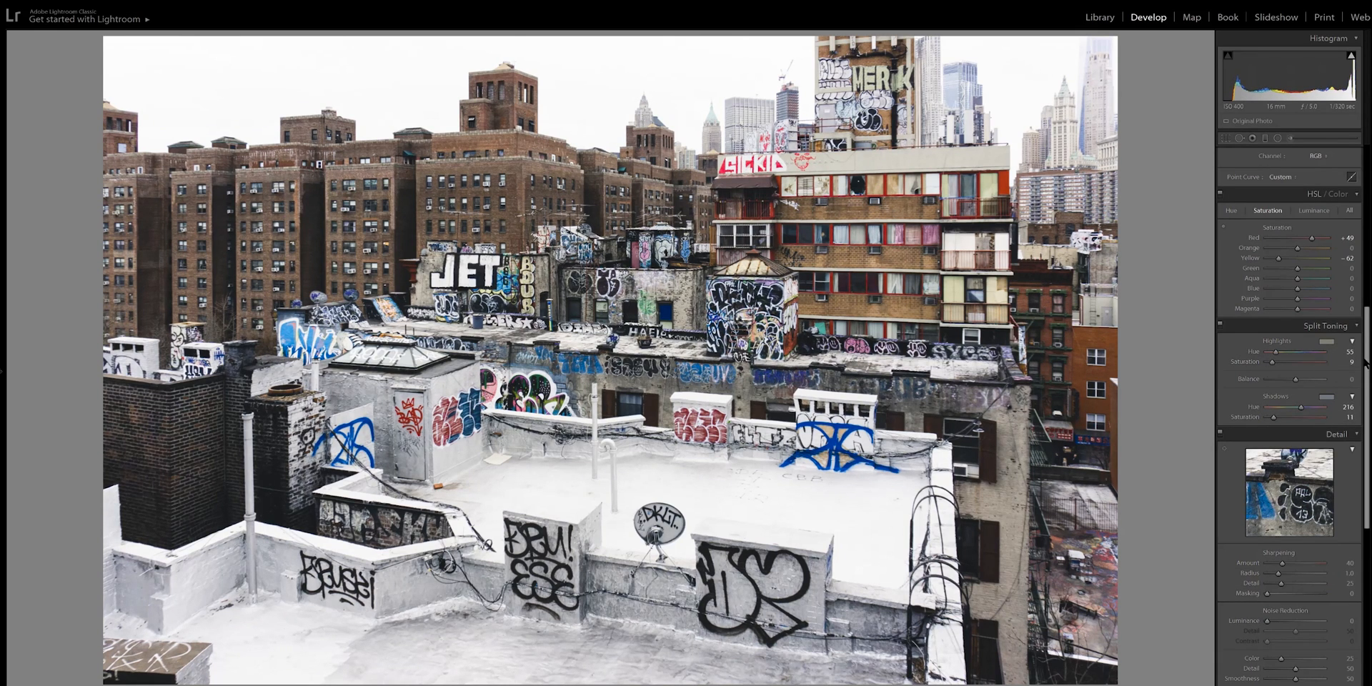
Step: Add a dark post-crop vignette to the rooftop photo
{"action": "scroll", "coordinate": [1286, 429], "scroll_direction": "down", "scroll_amount": 10}
{"action": "left_click_drag", "start_coordinate": [1296, 574], "coordinate": [1295, 579]}
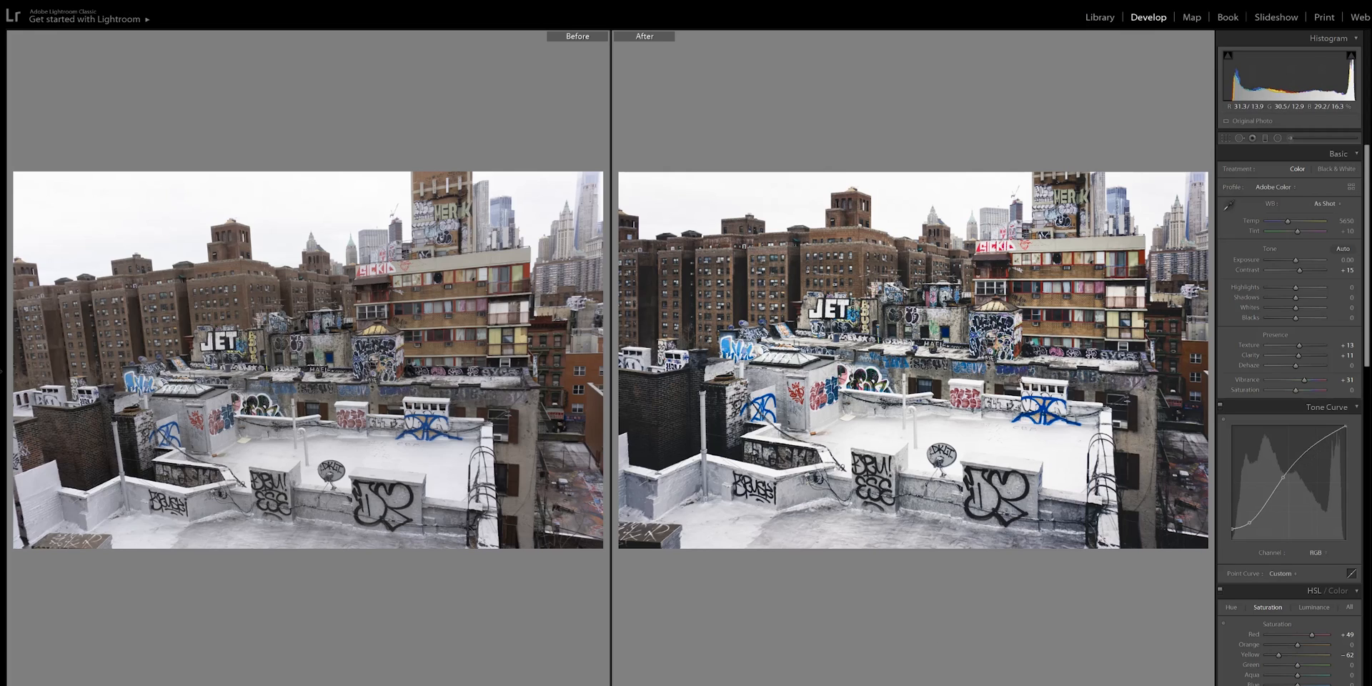
Step: Compare the rooftop photo before and after the edits side by side, examining the graffiti and apartment building up close
{"action": "left_click", "coordinate": [1016, 376]}
{"action": "left_click_drag", "start_coordinate": [820, 188], "coordinate": [696, 341]}
{"action": "left_click_drag", "start_coordinate": [910, 285], "coordinate": [871, 397]}
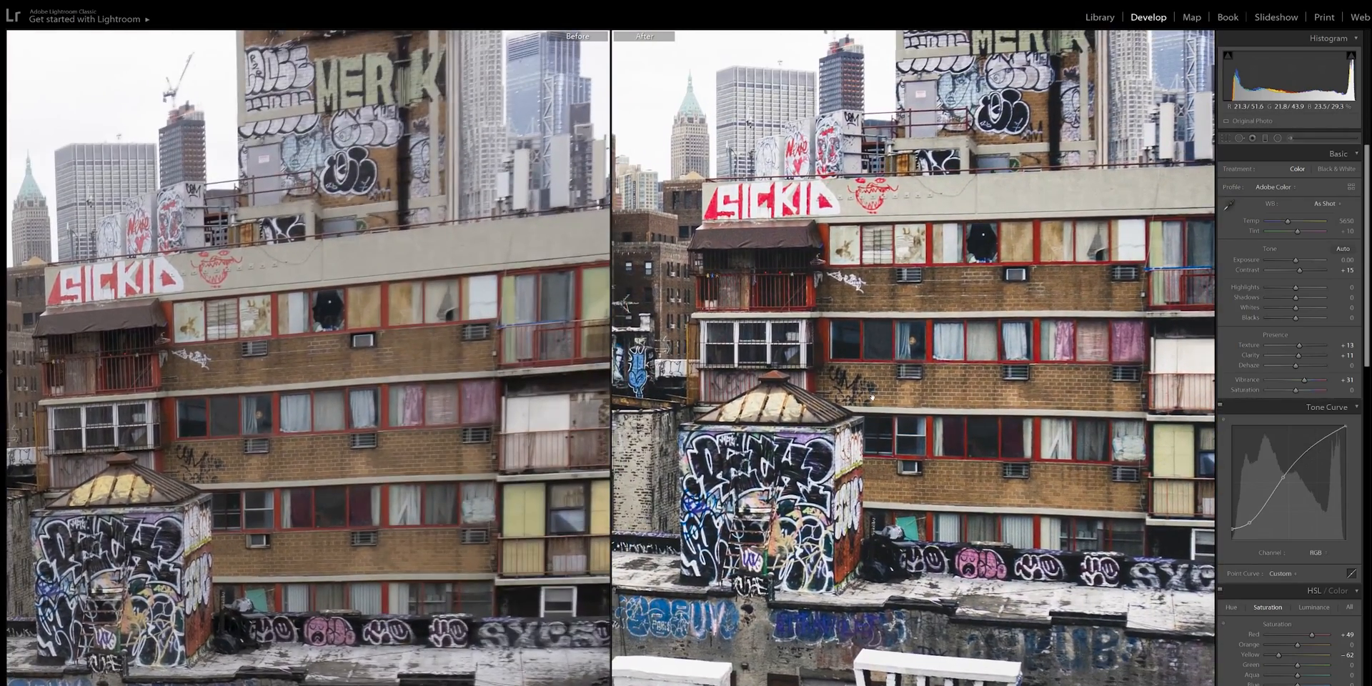
{"action": "key", "text": "y"}
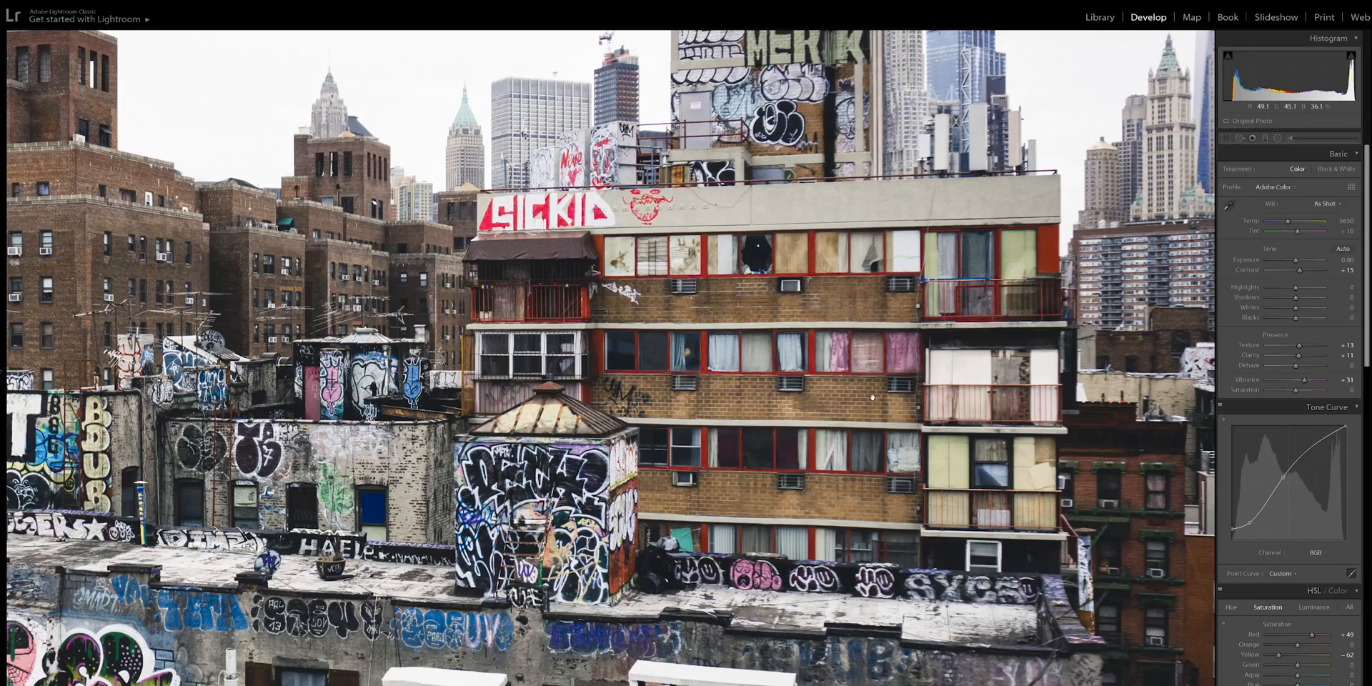
{"action": "left_click", "coordinate": [880, 399]}
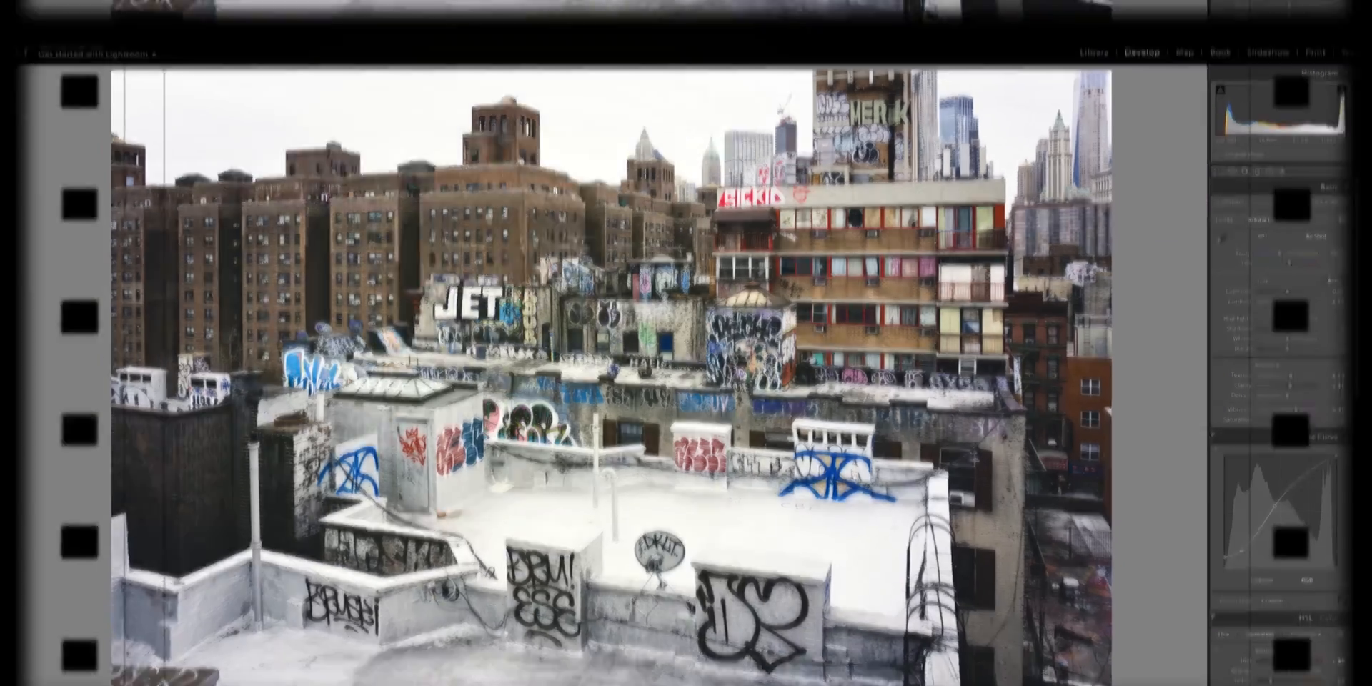